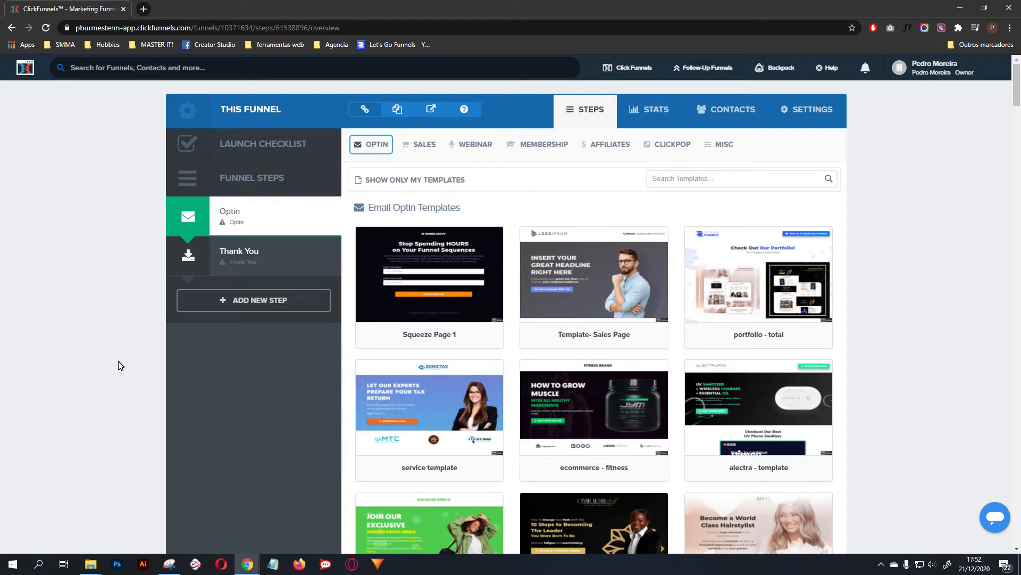
Search for "blank" templates among the email optin templates and among the sales Order Form templates.
{"action": "left_click", "coordinate": [708, 180]}
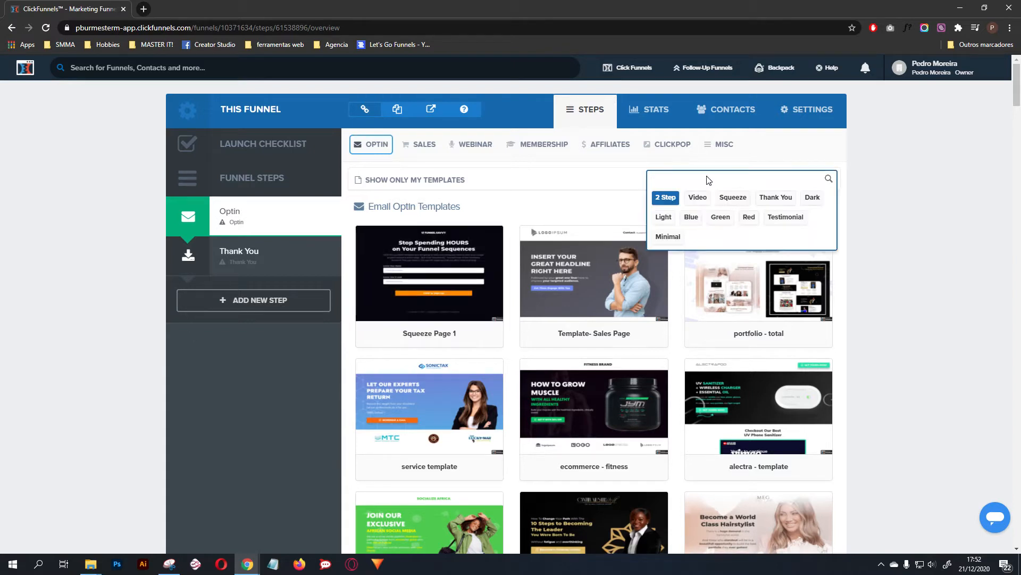
{"action": "type", "text": "blank"}
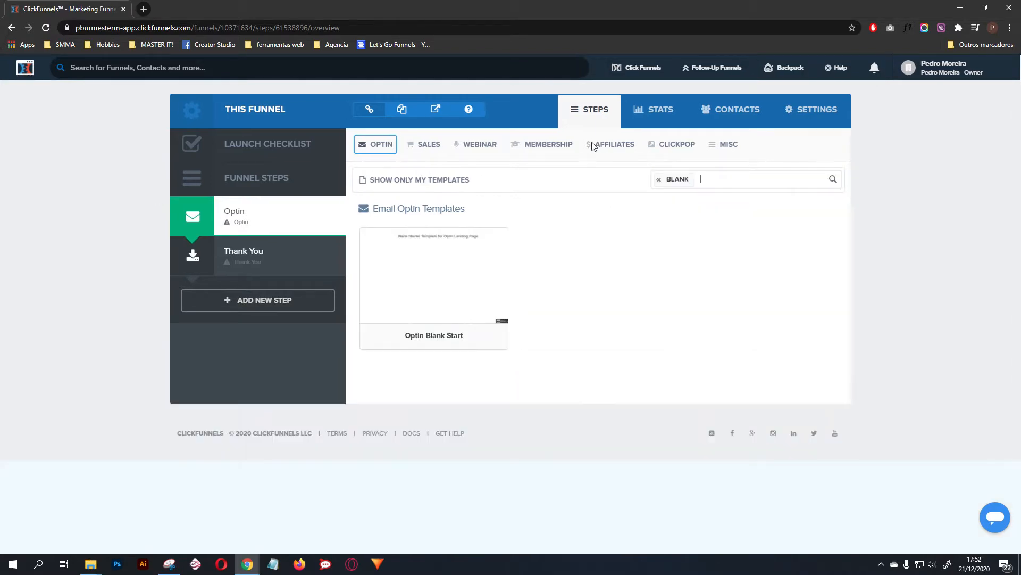
{"action": "mouse_move", "coordinate": [425, 146]}
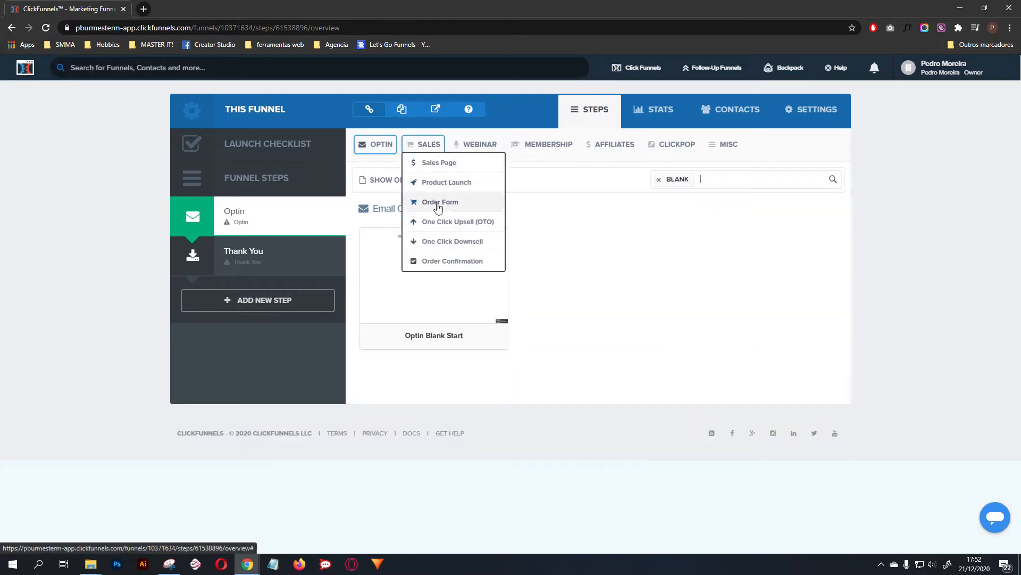
{"action": "left_click", "coordinate": [474, 202]}
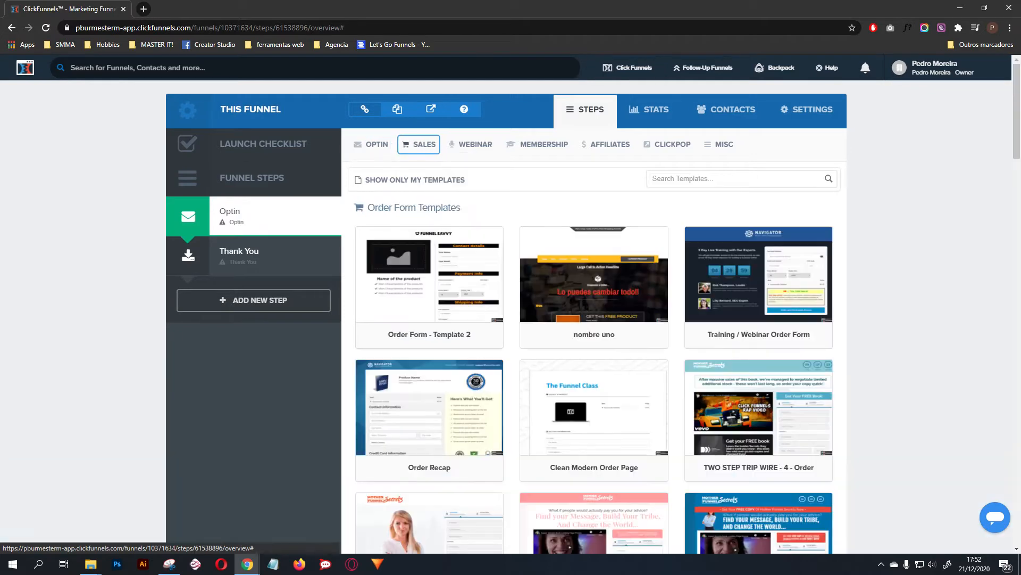
{"action": "left_click", "coordinate": [673, 179]}
{"action": "type", "text": "blank"}
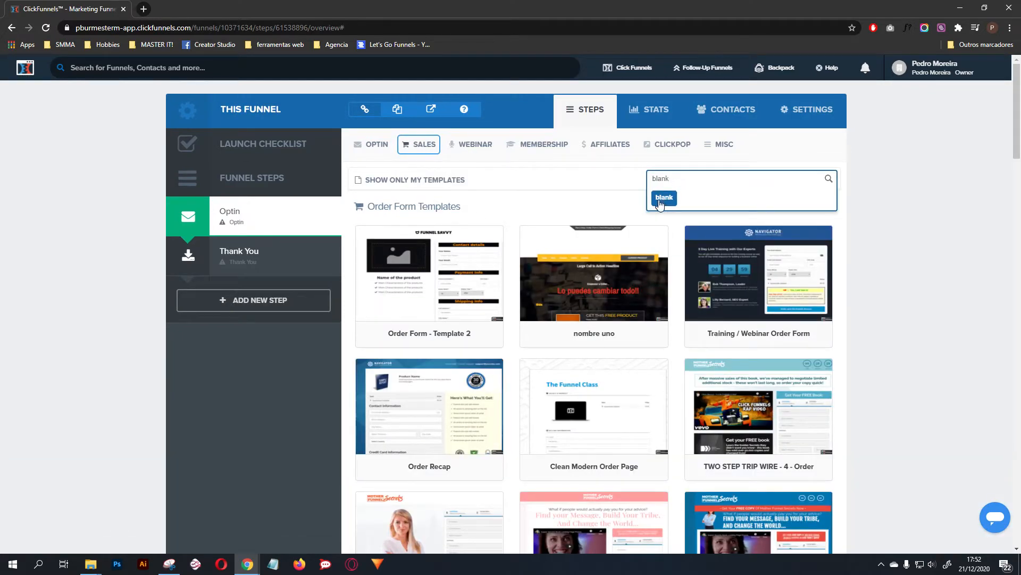
{"action": "key", "text": "Return"}
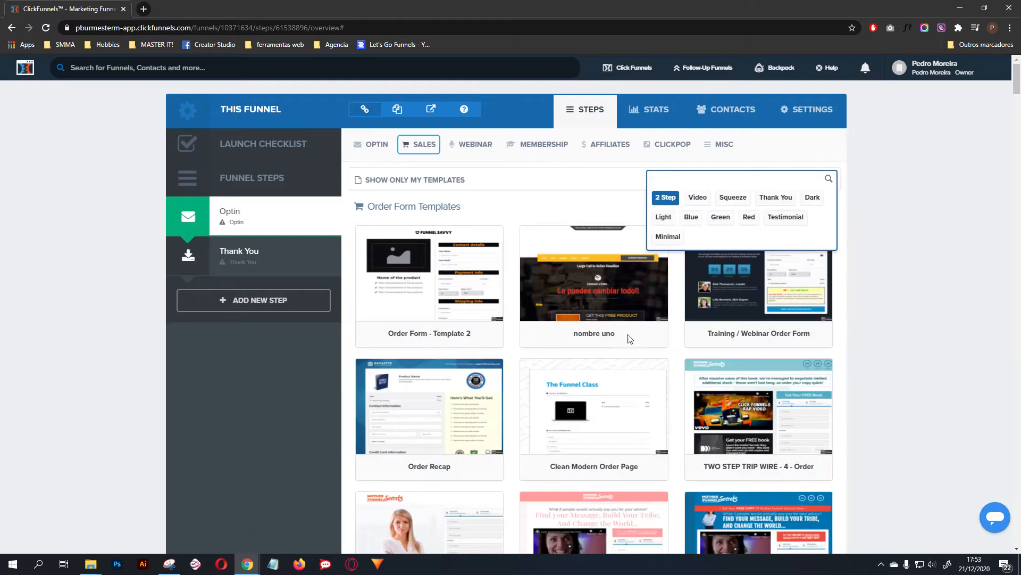
Apply the "Training / Webinar Order Form" template to the Optin funnel step and open its page for editing.
{"action": "scroll", "coordinate": [901, 377], "scroll_direction": "down", "scroll_amount": 9}
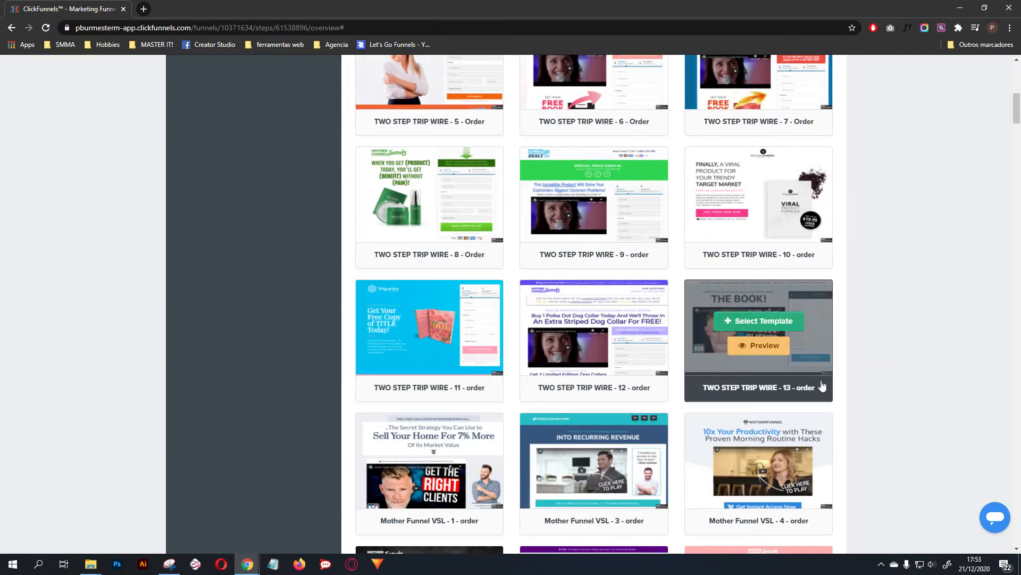
{"action": "scroll", "coordinate": [867, 371], "scroll_direction": "up", "scroll_amount": 10}
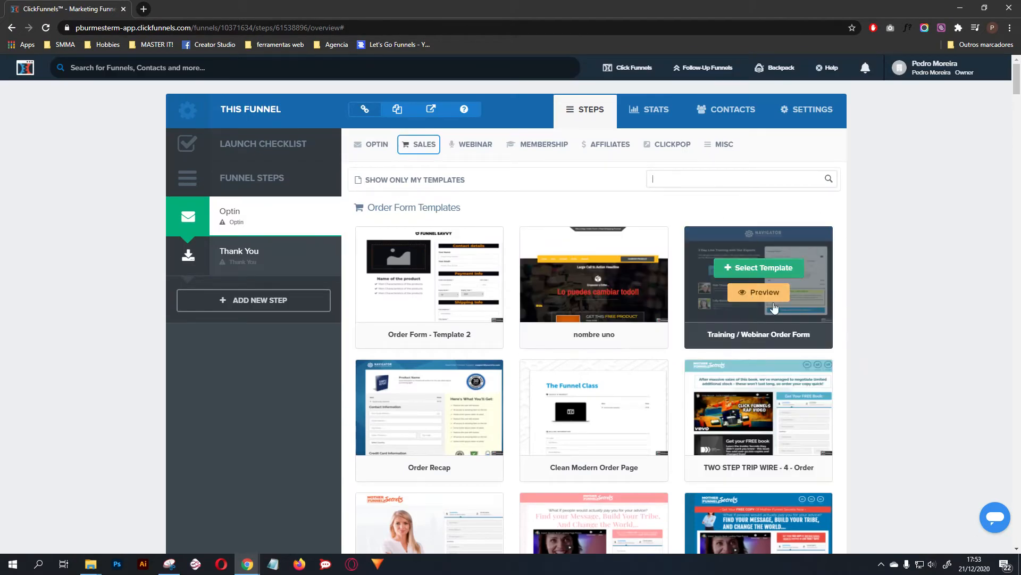
{"action": "left_click", "coordinate": [750, 272]}
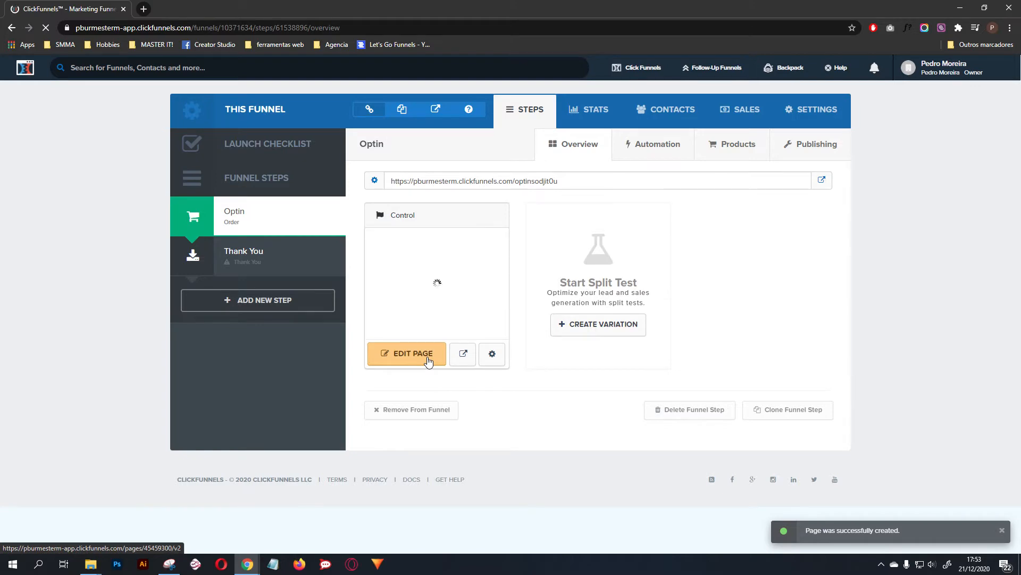
{"action": "left_click", "coordinate": [429, 361]}
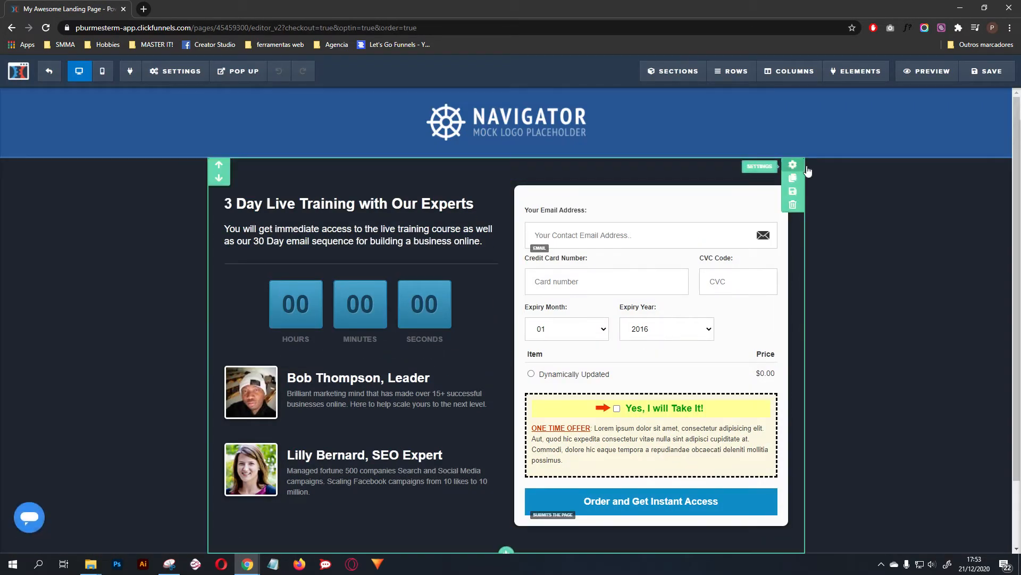
Delete all of the template's sections, including the logo header, the training and order form section, and the copyright footer.
{"action": "left_click", "coordinate": [793, 205]}
{"action": "key", "text": "Return"}
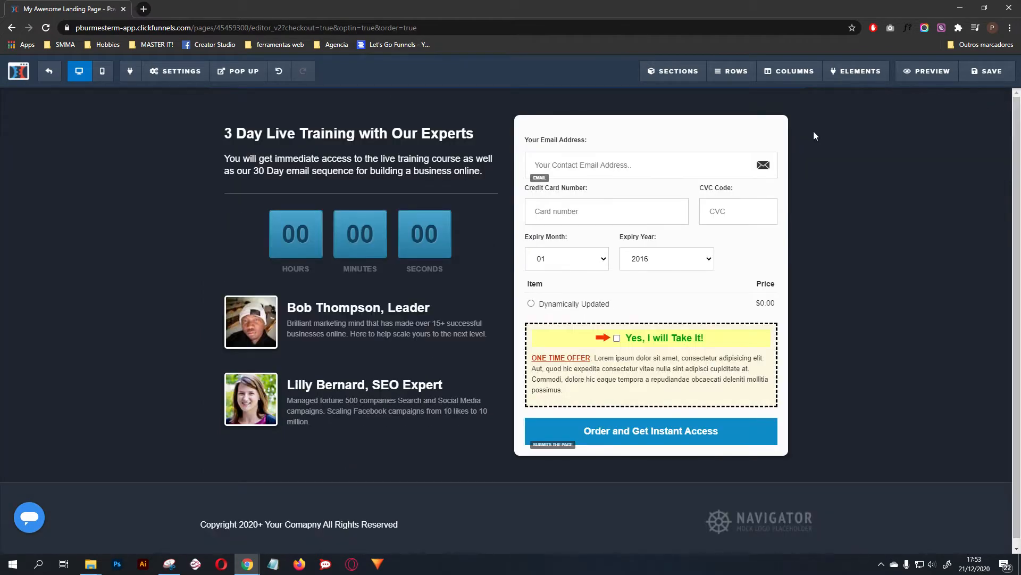
{"action": "left_click", "coordinate": [791, 136]}
{"action": "key", "text": "Return"}
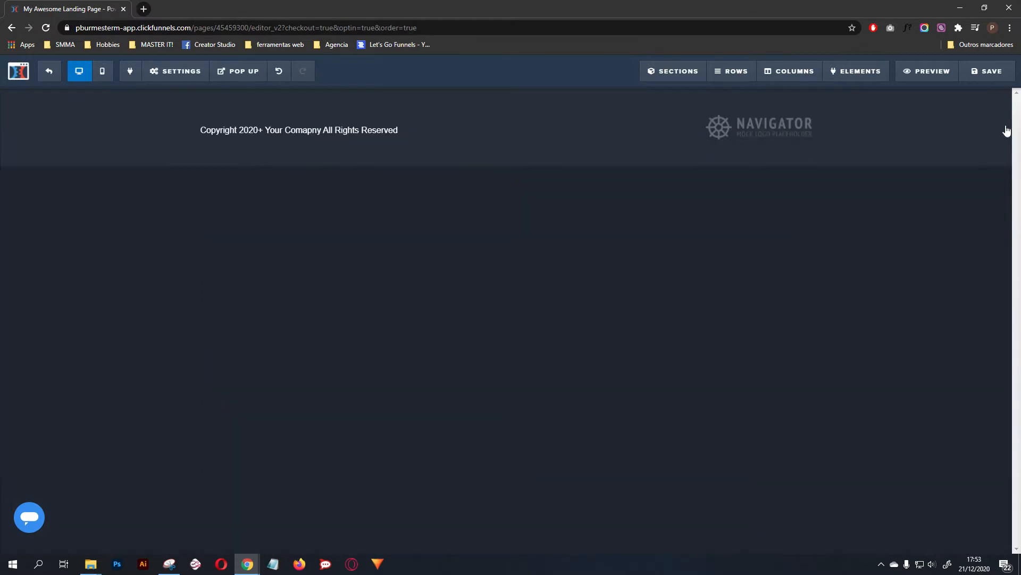
{"action": "left_click", "coordinate": [995, 136]}
{"action": "left_click", "coordinate": [537, 88]}
Set the page's background color to white.
{"action": "mouse_move", "coordinate": [238, 81]}
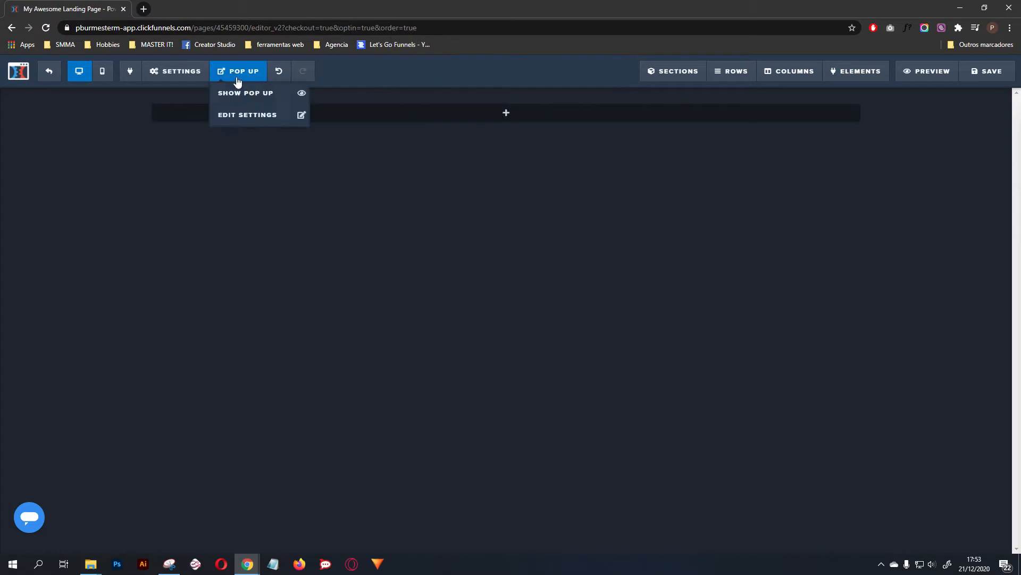
{"action": "mouse_move", "coordinate": [181, 80]}
{"action": "left_click", "coordinate": [185, 166]}
{"action": "left_click", "coordinate": [178, 82]}
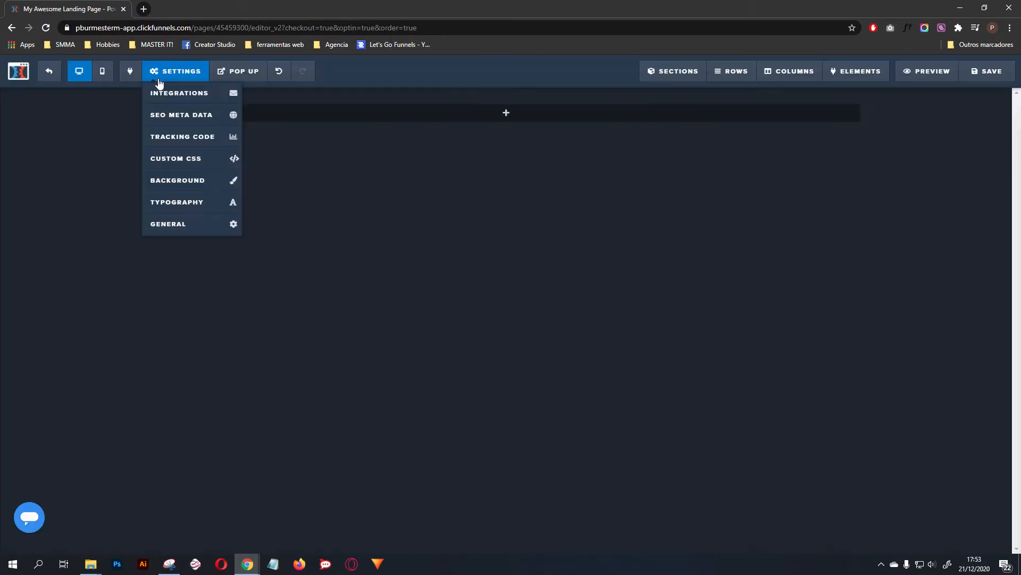
{"action": "left_click", "coordinate": [169, 186]}
{"action": "left_click", "coordinate": [933, 204]}
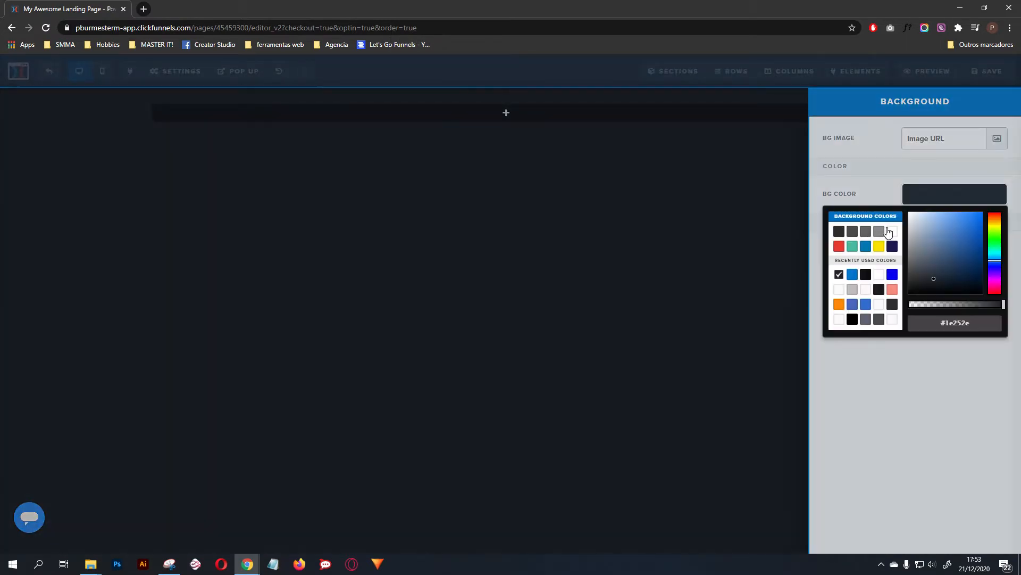
{"action": "left_click", "coordinate": [889, 230]}
{"action": "left_click", "coordinate": [638, 149]}
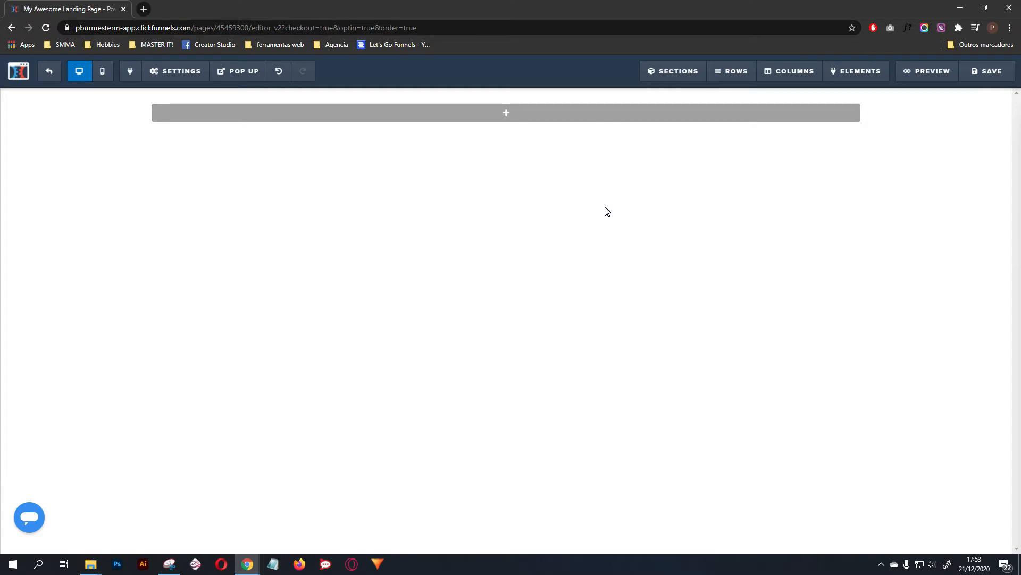
Add a full width section to the empty page and put a one-column row in it.
{"action": "left_click", "coordinate": [522, 113]}
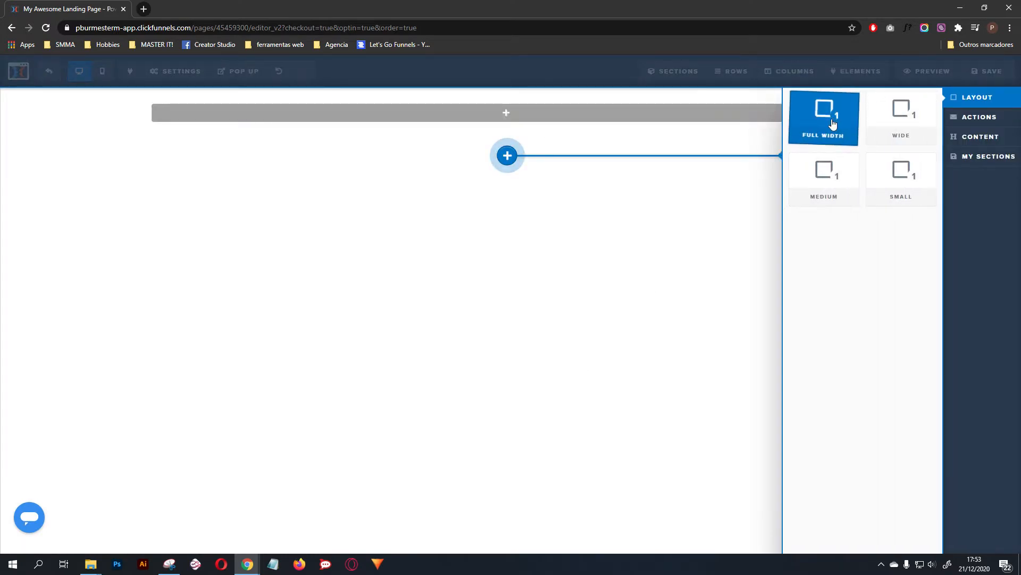
{"action": "left_click", "coordinate": [833, 124]}
{"action": "left_click", "coordinate": [506, 106]}
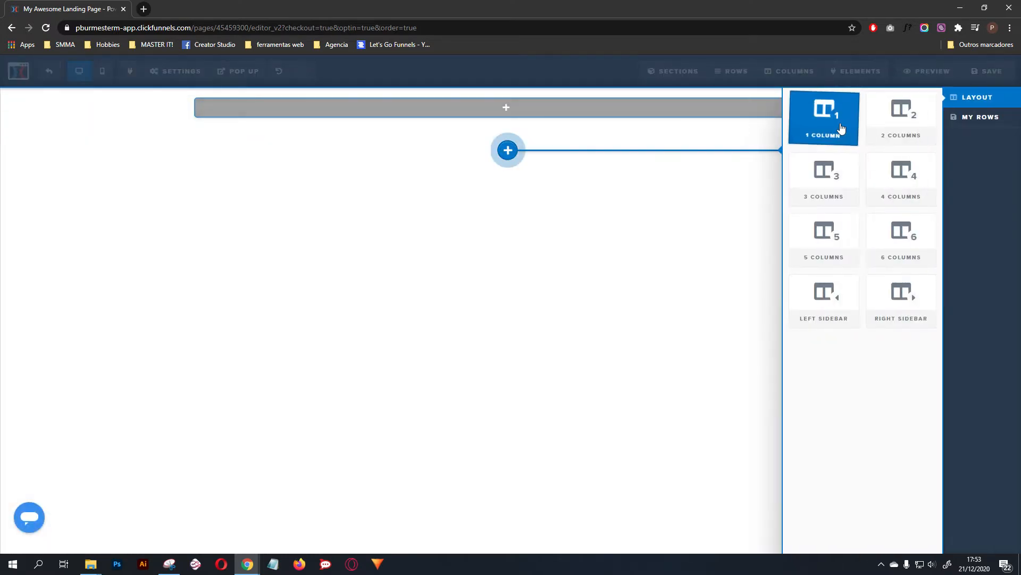
{"action": "left_click", "coordinate": [841, 128]}
Add an image element to the row and set it to the logoipsum logo with the dotted symbol from the image library.
{"action": "left_click", "coordinate": [511, 118]}
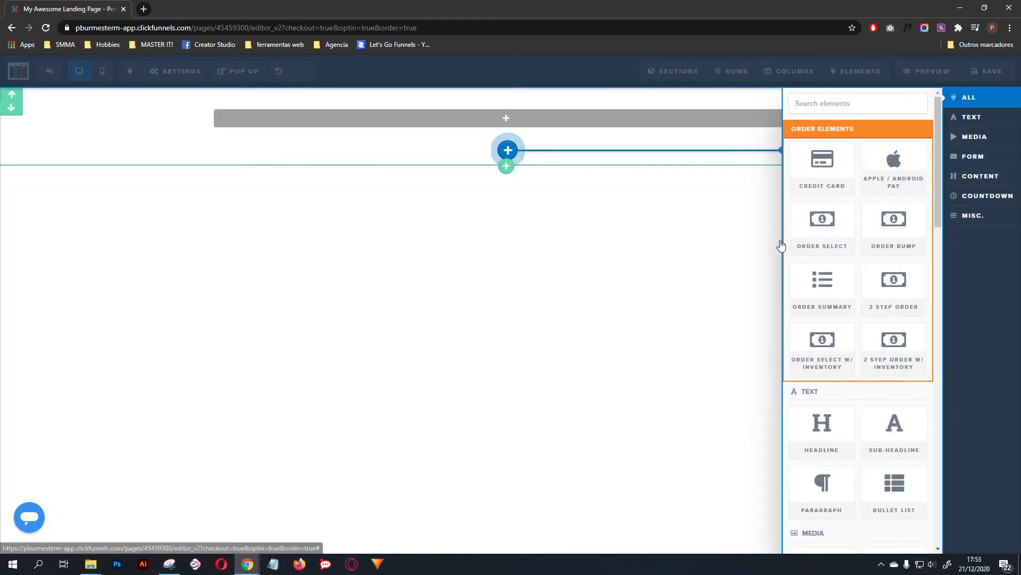
{"action": "left_click", "coordinate": [997, 142]}
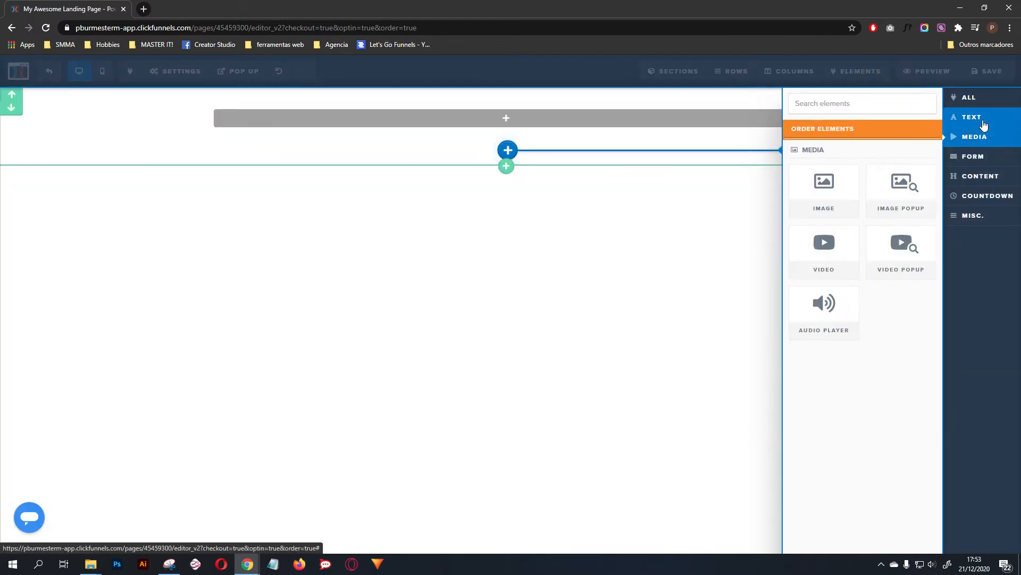
{"action": "left_click", "coordinate": [830, 184]}
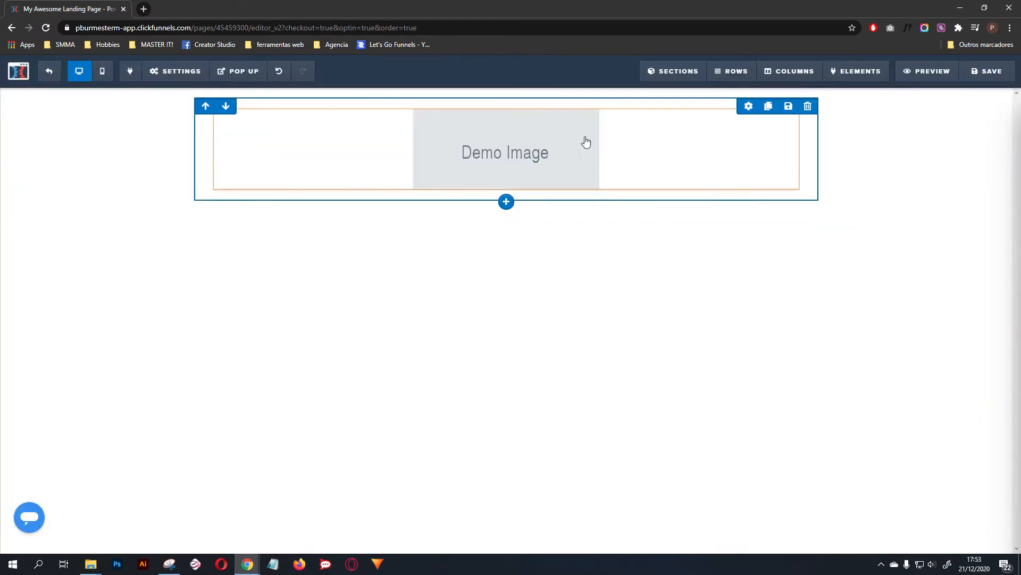
{"action": "left_click", "coordinate": [705, 153]}
{"action": "left_click", "coordinate": [990, 193]}
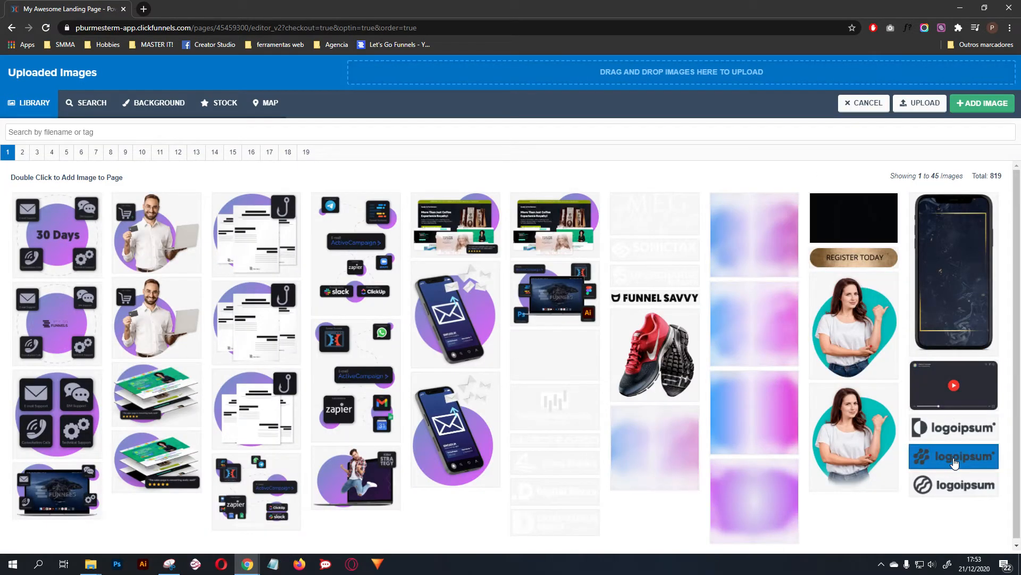
{"action": "left_click", "coordinate": [954, 459]}
{"action": "left_click", "coordinate": [983, 103]}
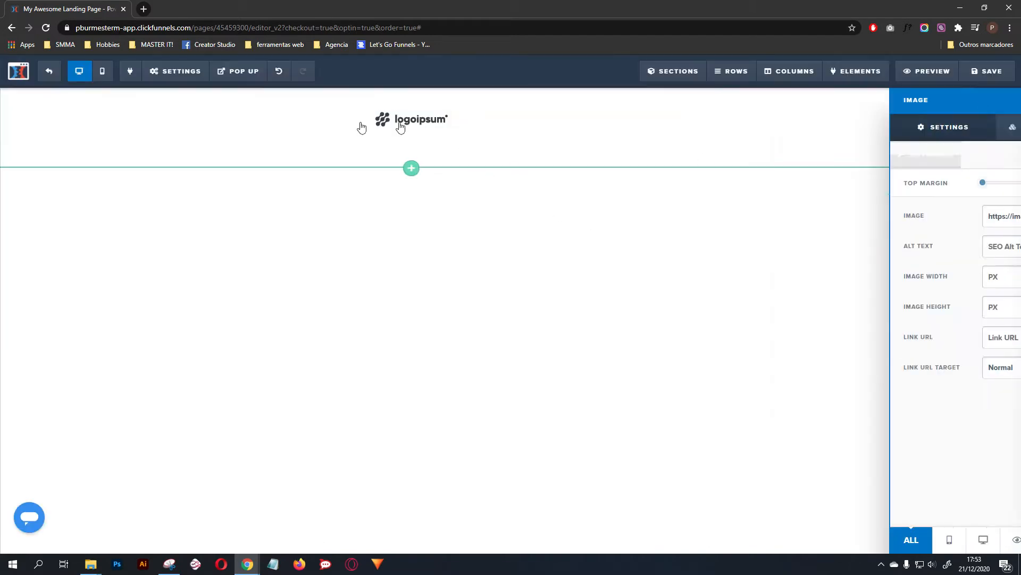
Add a full width section below the logo containing a one-column row with a paragraph element.
{"action": "left_click", "coordinate": [506, 168]}
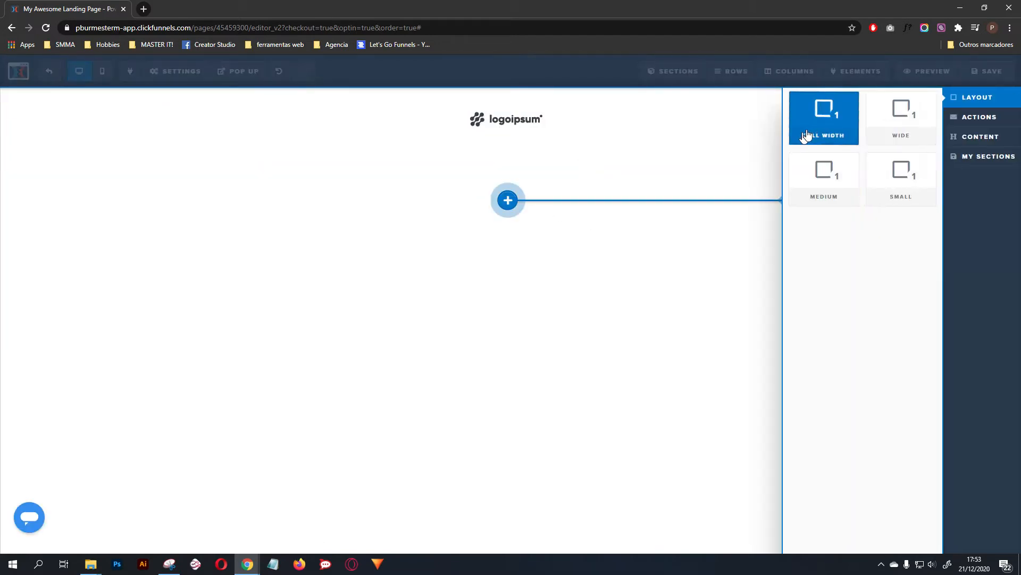
{"action": "left_click", "coordinate": [806, 135]}
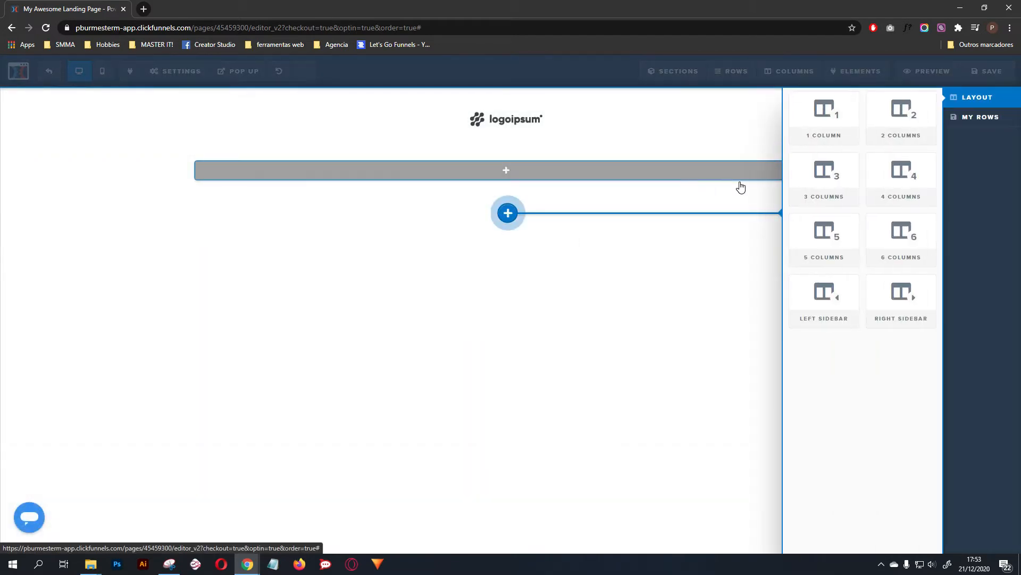
{"action": "left_click", "coordinate": [798, 116]}
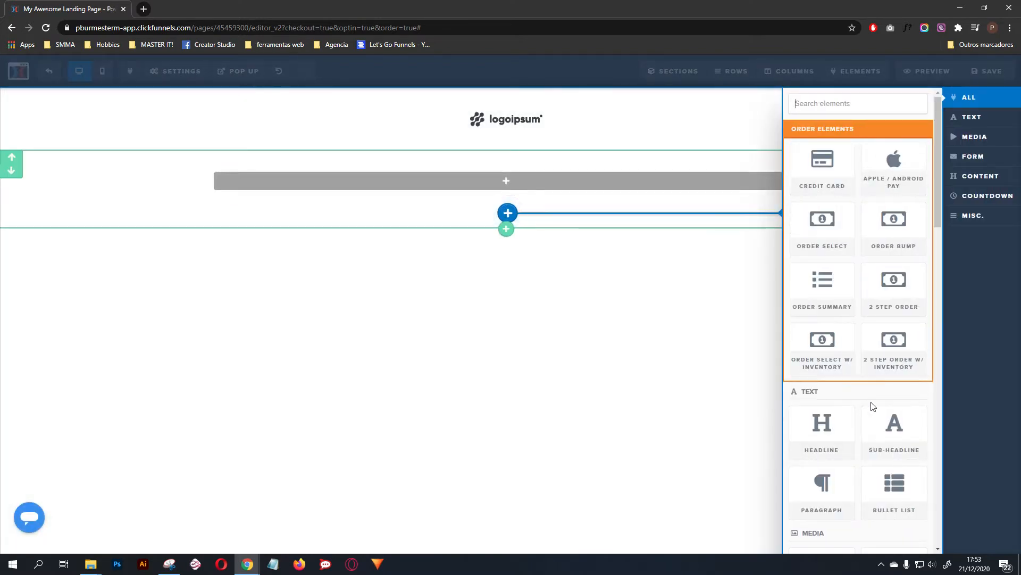
{"action": "left_click", "coordinate": [823, 496]}
{"action": "triple_click", "coordinate": [537, 193]}
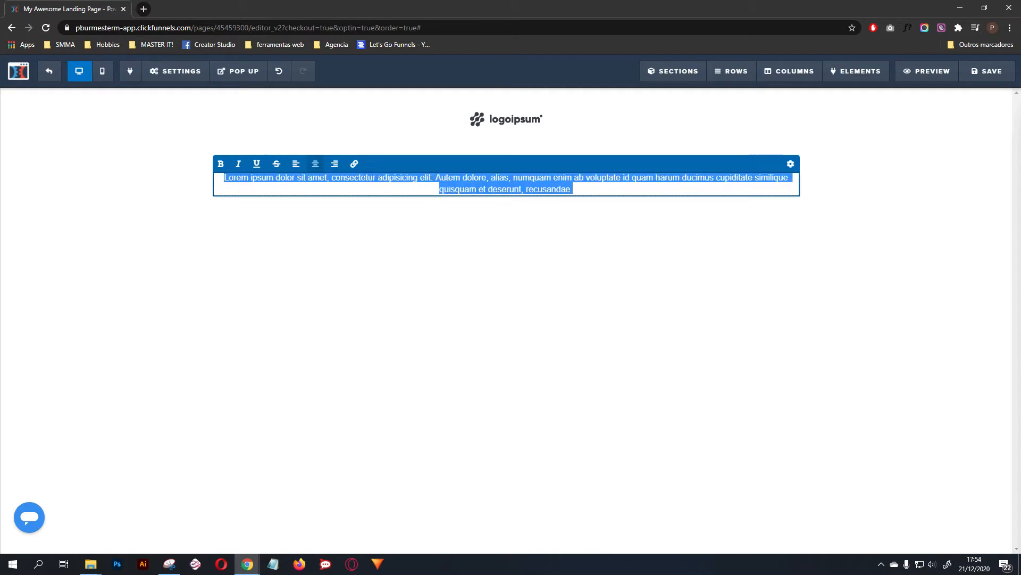
{"action": "left_click", "coordinate": [678, 281]}
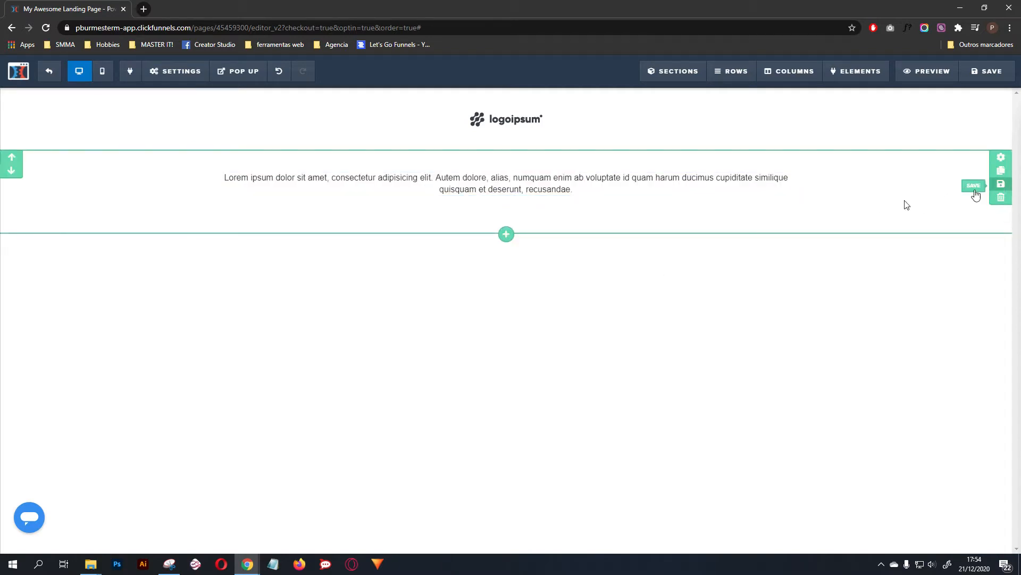
Replace the footer paragraph's placeholder text with "Copyright @ 2020 - Yourbrand - All rights reserved".
{"action": "left_click", "coordinate": [506, 234]}
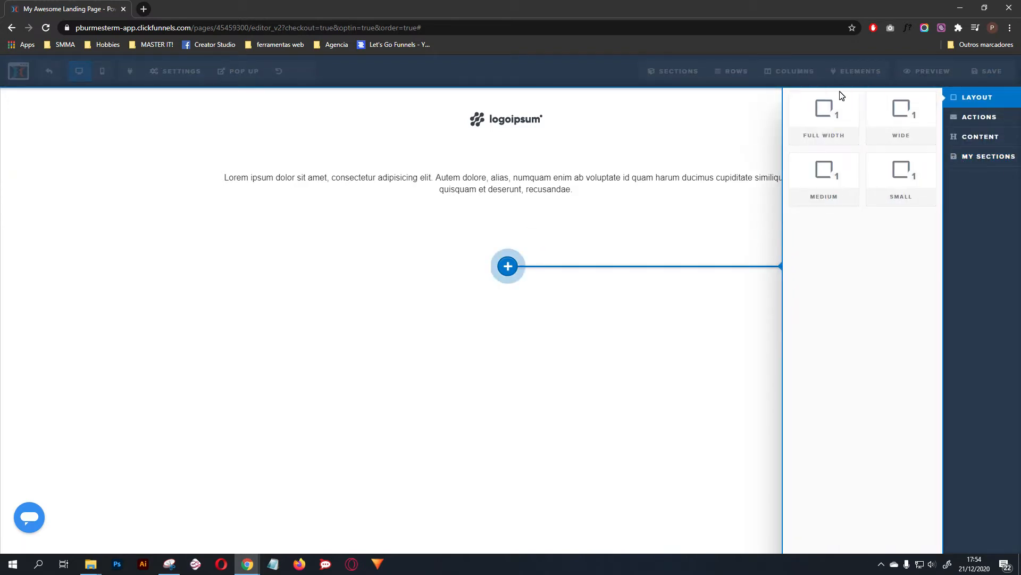
{"action": "left_click", "coordinate": [662, 158]}
{"action": "triple_click", "coordinate": [482, 190]}
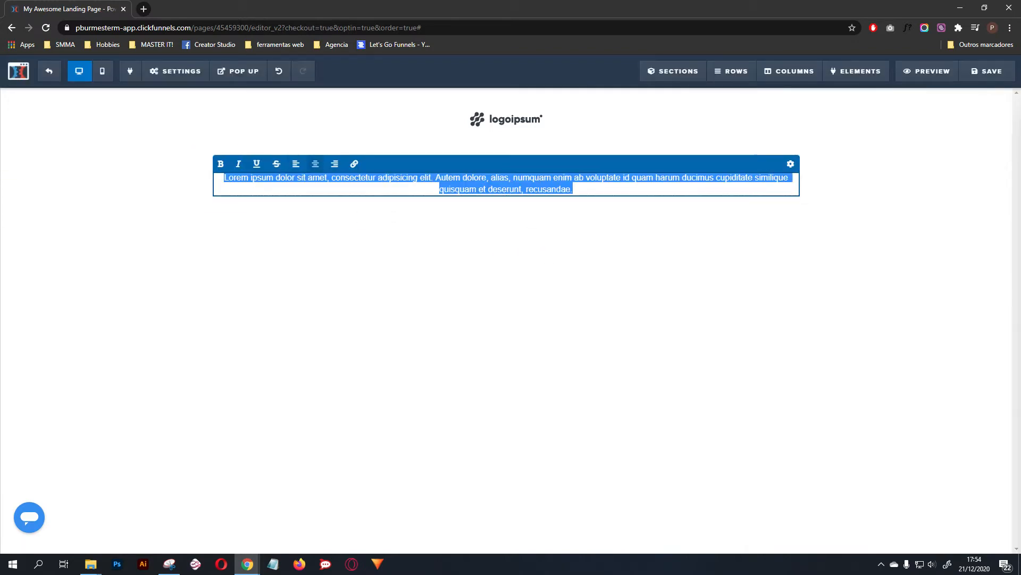
{"action": "type", "text": "Copyright @"}
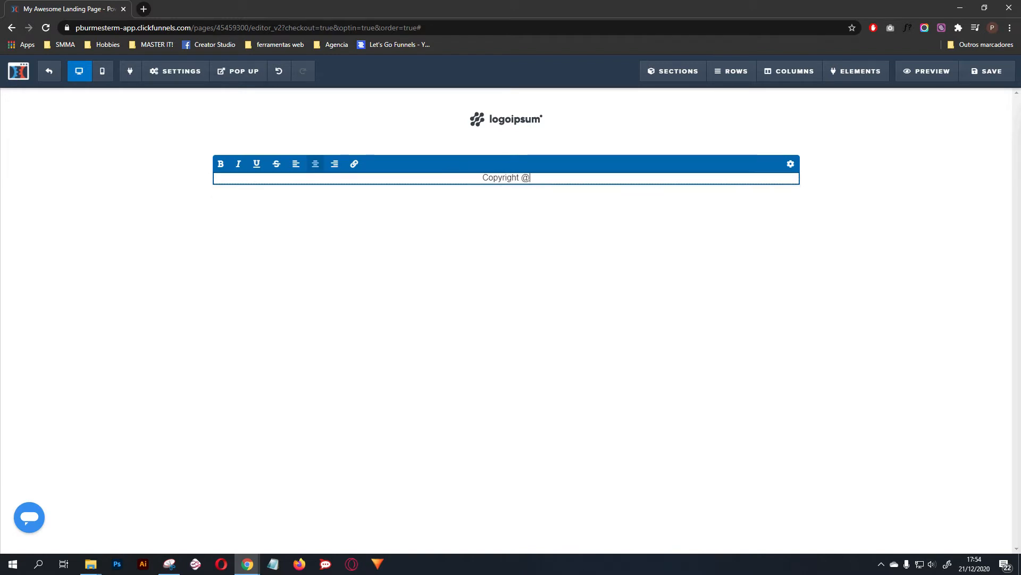
{"action": "type", "text": " 2020 - "}
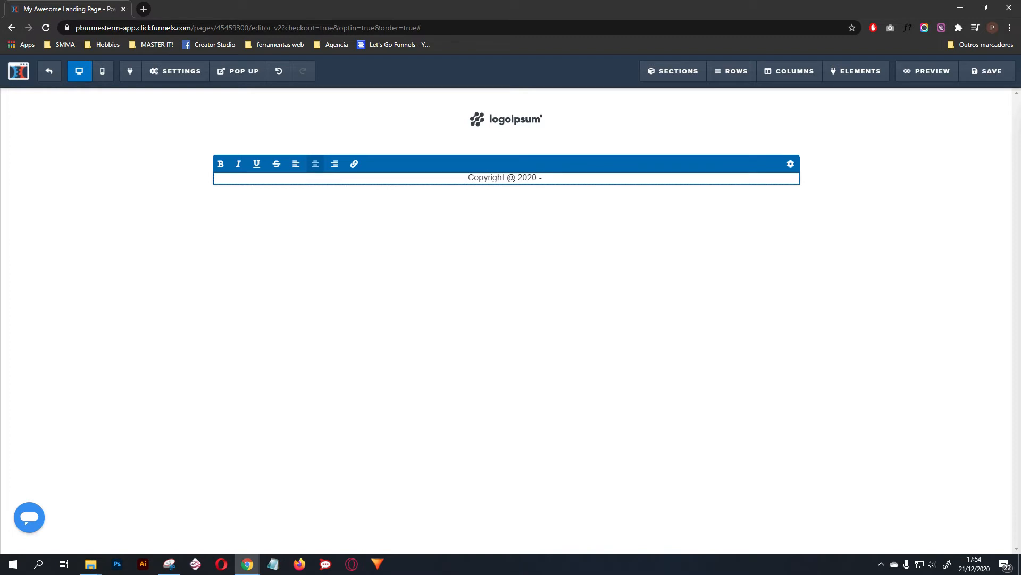
{"action": "type", "text": "Yourbrand"}
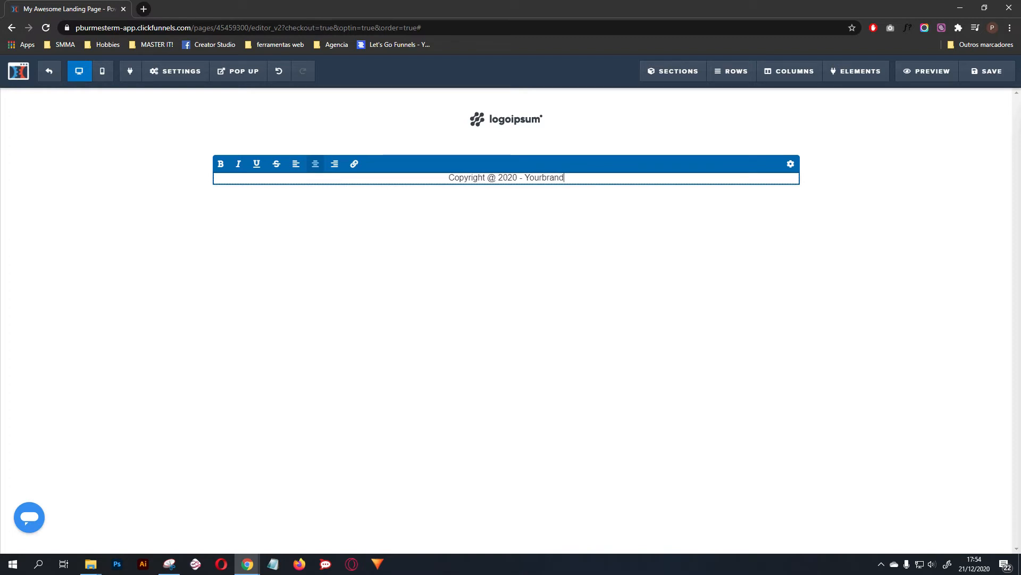
{"action": "type", "text": ".com"}
{"action": "key", "text": "BackSpace"}
{"action": "key", "text": "BackSpace"}
{"action": "key", "text": "BackSpace"}
{"action": "key", "text": "BackSpace"}
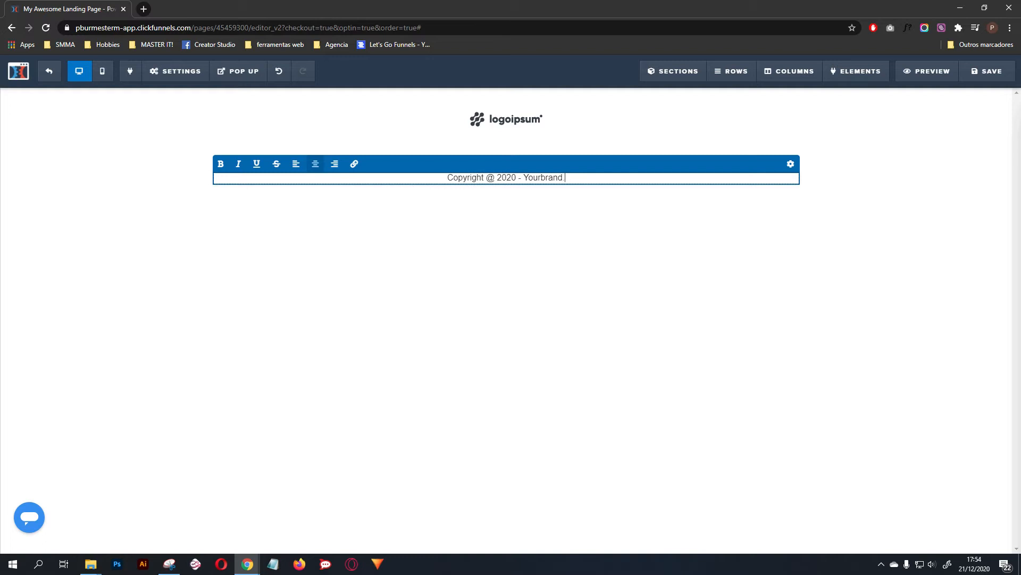
{"action": "type", "text": "- Açl right"}
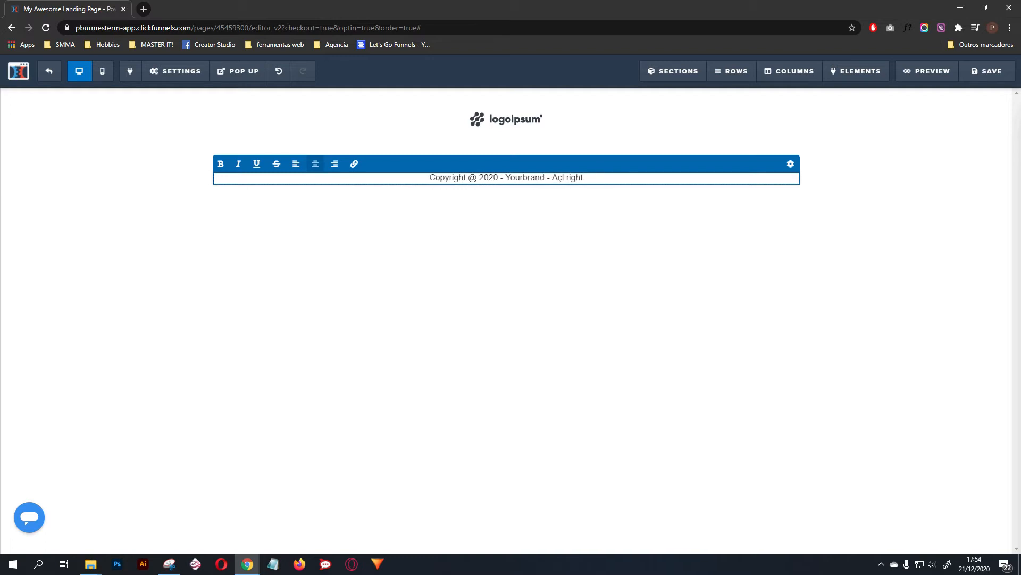
{"action": "key", "text": "BackSpace"}
{"action": "key", "text": "BackSpace"}
{"action": "key", "text": "BackSpace"}
{"action": "key", "text": "BackSpace"}
{"action": "key", "text": "BackSpace"}
{"action": "key", "text": "BackSpace"}
{"action": "key", "text": "BackSpace"}
{"action": "key", "text": "BackSpace"}
{"action": "type", "text": "ll right"}
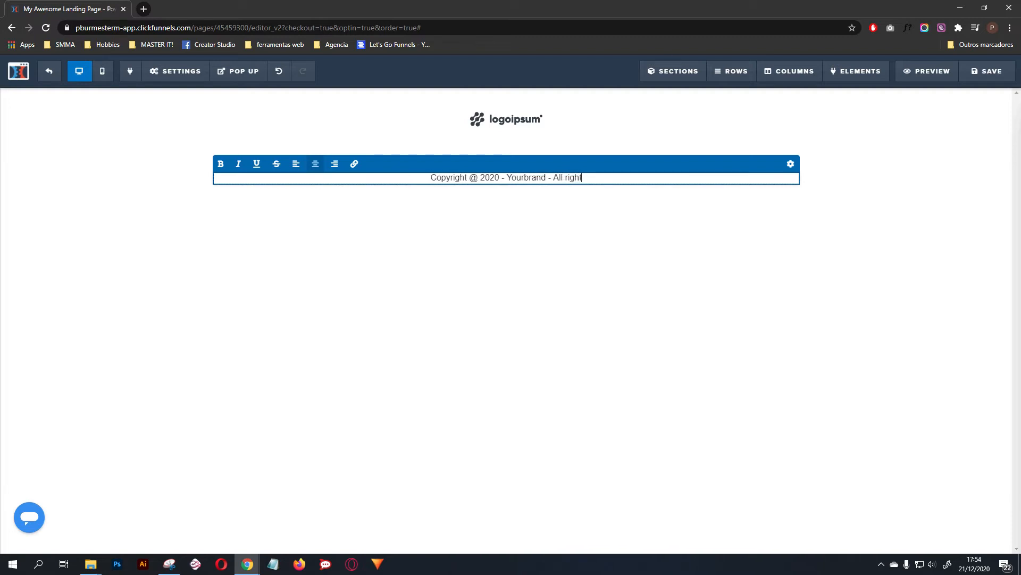
{"action": "type", "text": "s reserved"}
{"action": "left_click", "coordinate": [433, 392]}
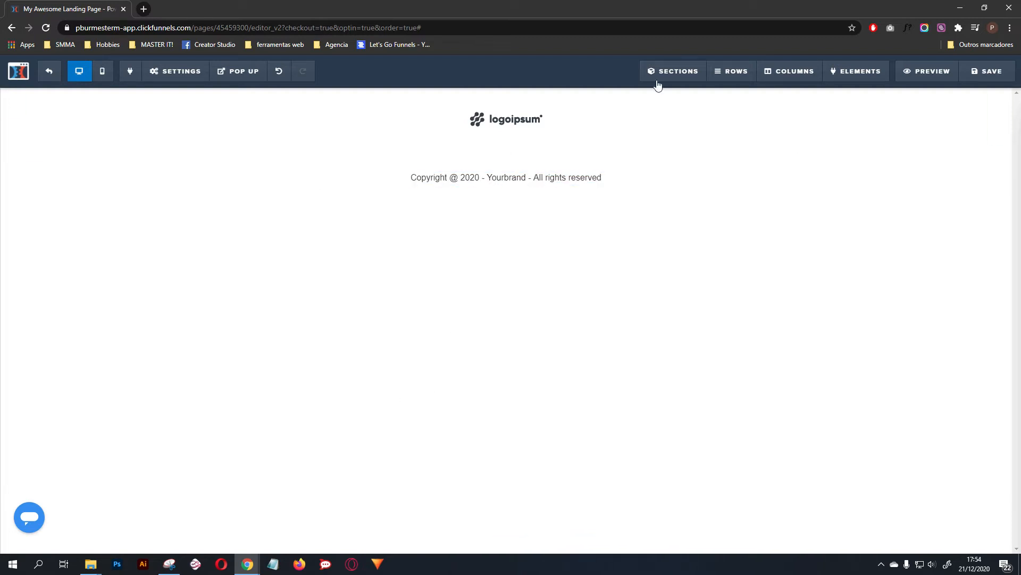
Set the copyright paragraph's text transform to Capitalize.
{"action": "left_click", "coordinate": [751, 166]}
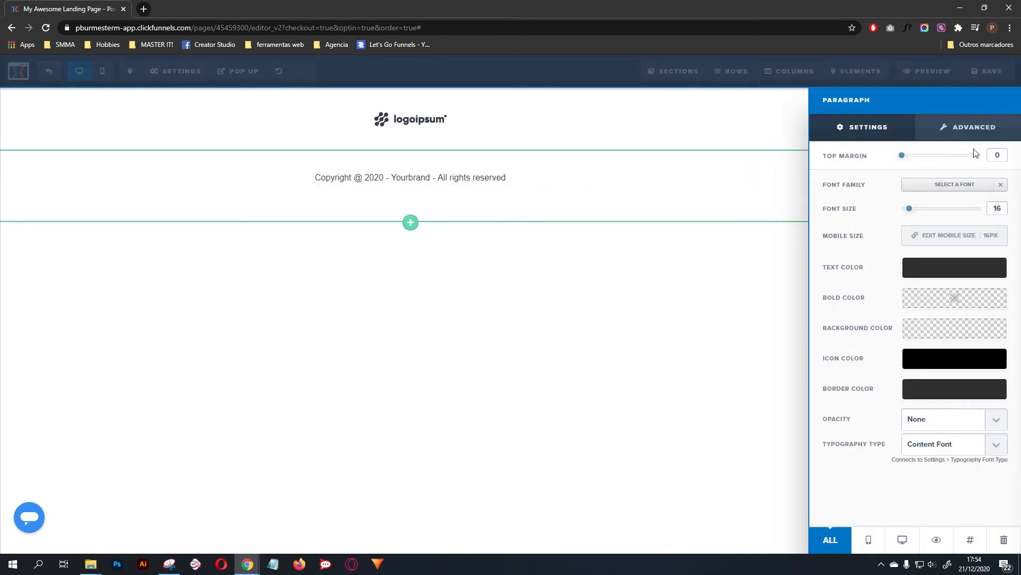
{"action": "left_click", "coordinate": [936, 247]}
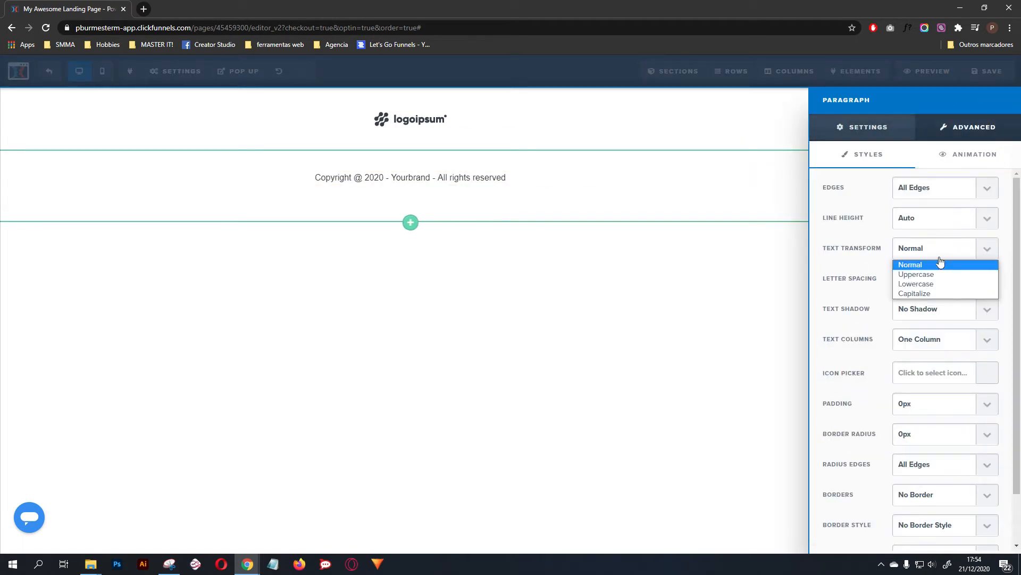
{"action": "left_click", "coordinate": [932, 292]}
{"action": "left_click", "coordinate": [533, 276]}
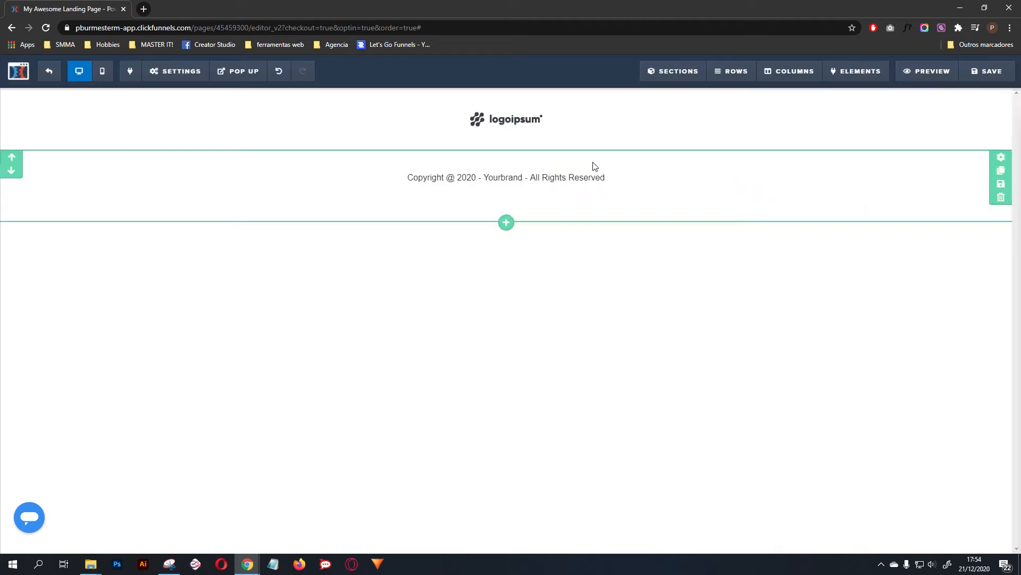
Add a full width section between the logo and the copyright footer and put a two-column row in it.
{"action": "left_click", "coordinate": [506, 167]}
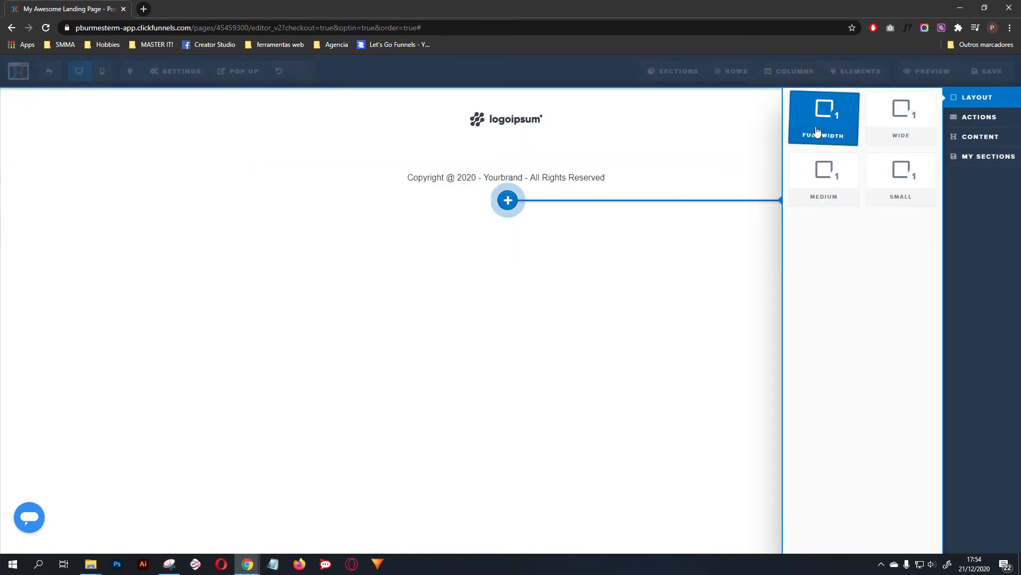
{"action": "left_click", "coordinate": [824, 130]}
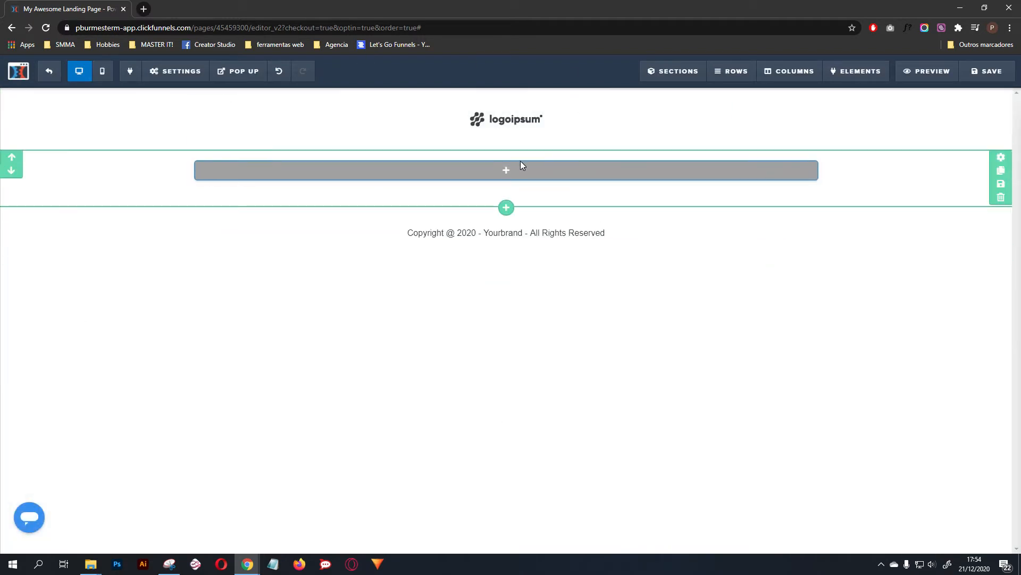
{"action": "left_click", "coordinate": [530, 173]}
{"action": "left_click", "coordinate": [825, 175]}
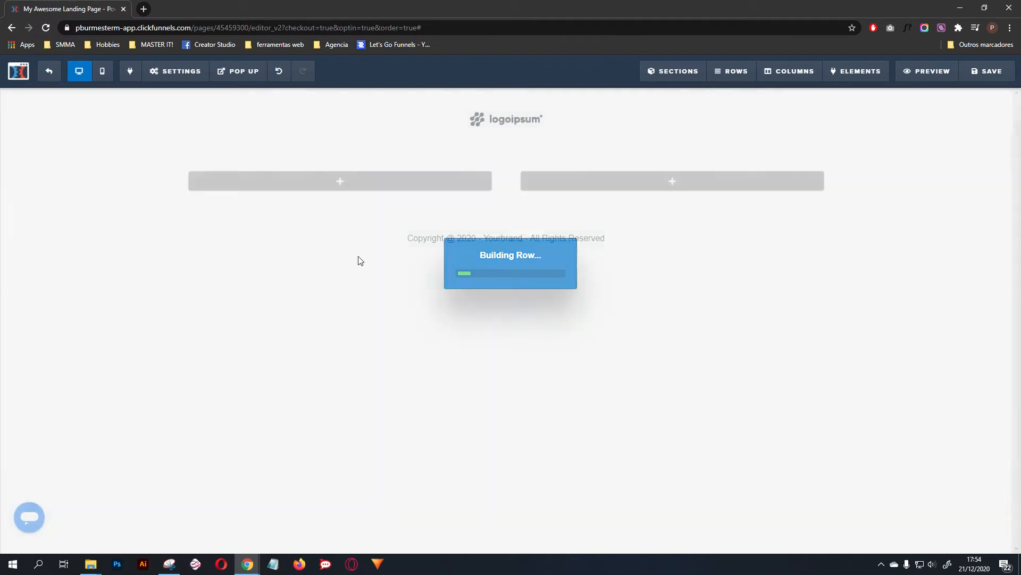
Add an image element to the row's left column and a headline element below it.
{"action": "left_click", "coordinate": [351, 181]}
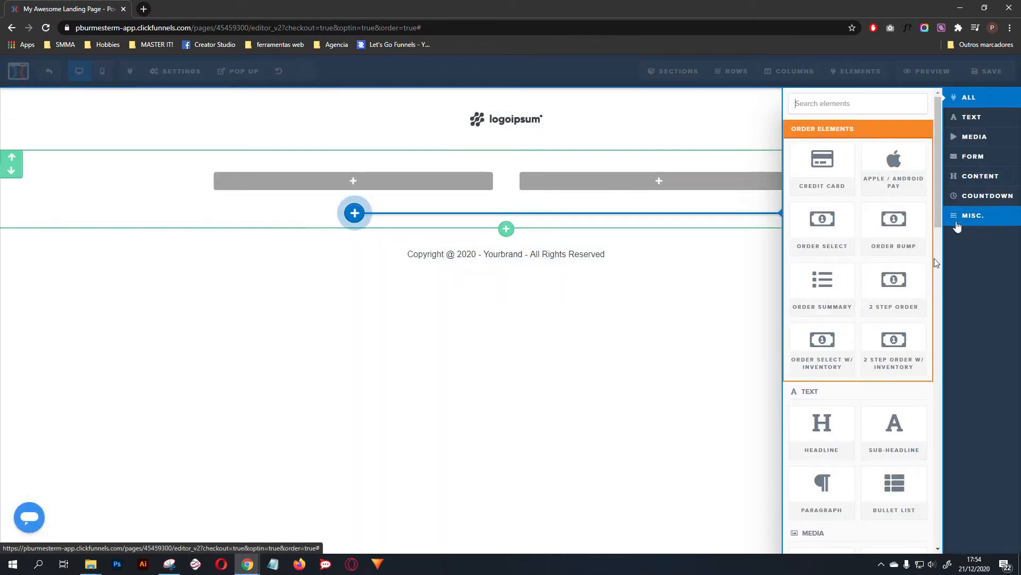
{"action": "left_click", "coordinate": [971, 140]}
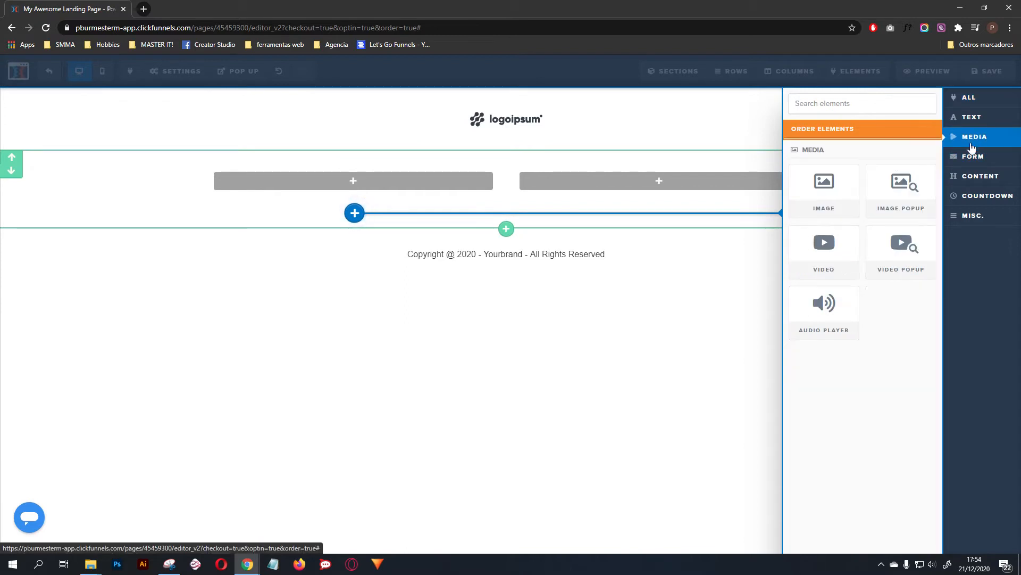
{"action": "left_click", "coordinate": [824, 189]}
{"action": "left_click", "coordinate": [354, 253]}
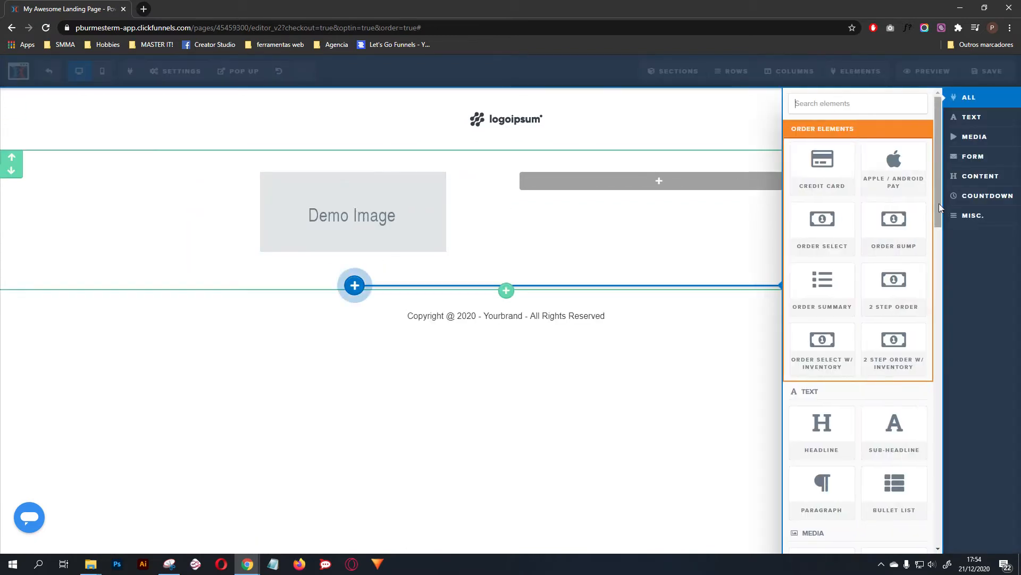
{"action": "left_click", "coordinate": [973, 137]}
{"action": "left_click", "coordinate": [964, 118]}
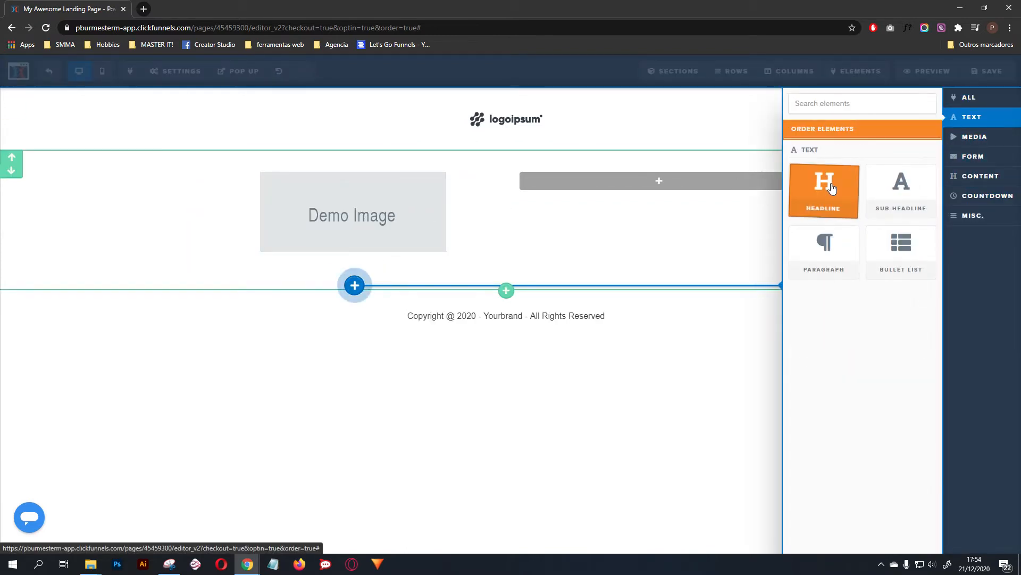
{"action": "left_click", "coordinate": [824, 194]}
Add a paragraph element below the headline in the left column.
{"action": "left_click", "coordinate": [353, 293]}
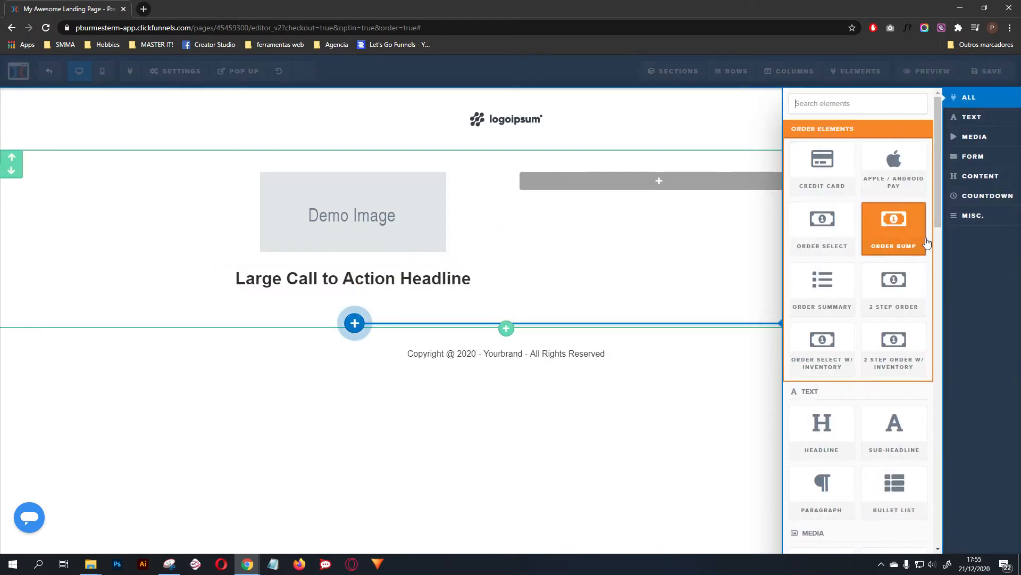
{"action": "left_click", "coordinate": [984, 134]}
{"action": "left_click", "coordinate": [971, 117]}
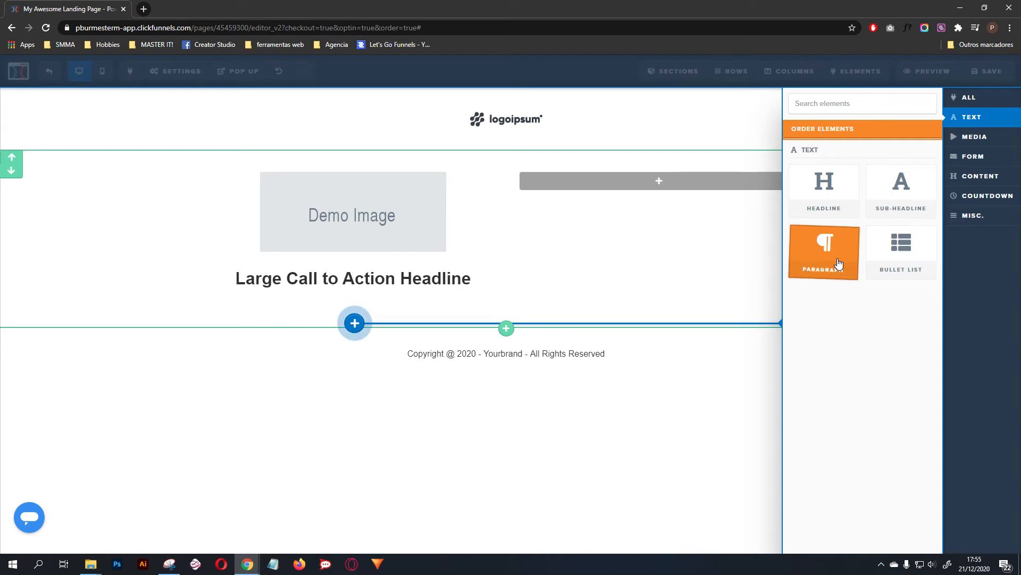
{"action": "left_click", "coordinate": [835, 260]}
Add a bullet list below the left column's paragraph and duplicate it to make three lists.
{"action": "left_click", "coordinate": [353, 352]}
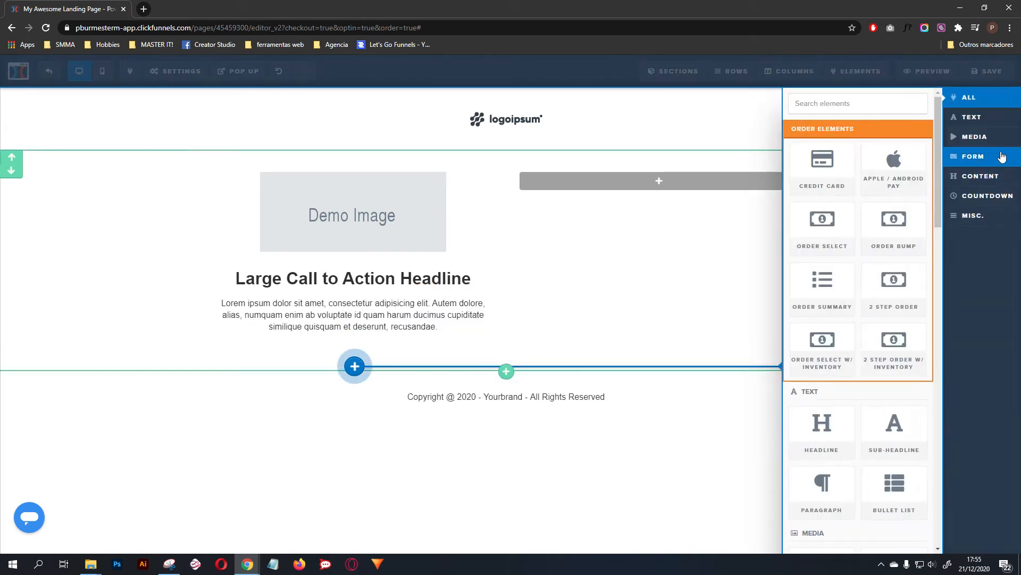
{"action": "left_click", "coordinate": [969, 113]}
{"action": "left_click", "coordinate": [900, 245]}
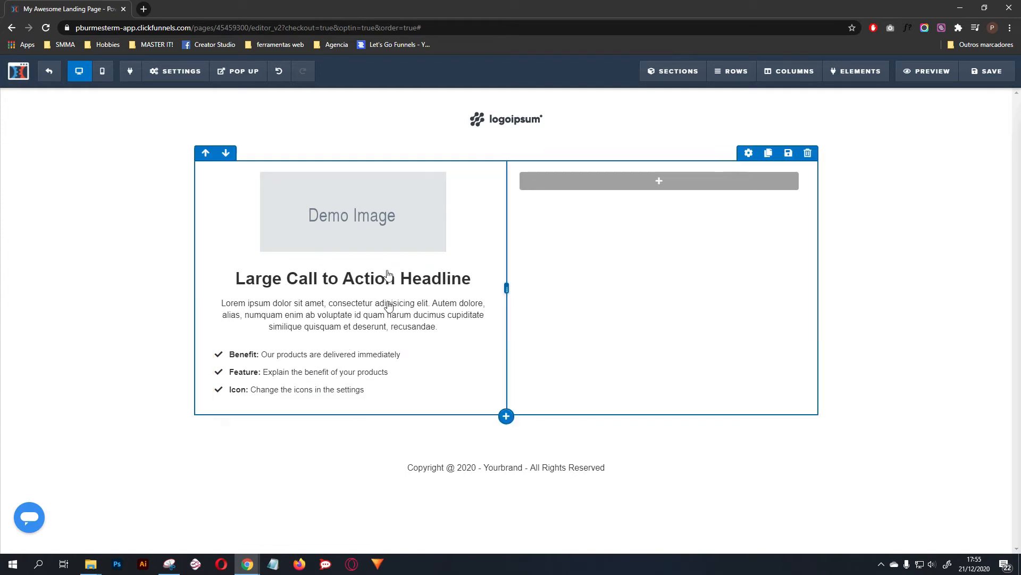
{"action": "left_click", "coordinate": [468, 342]}
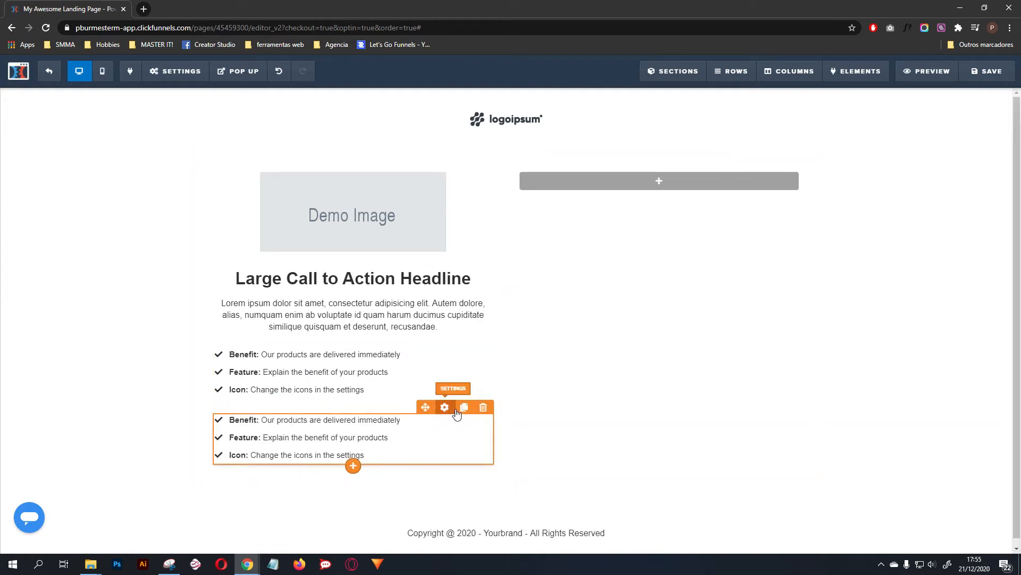
{"action": "left_click", "coordinate": [456, 408]}
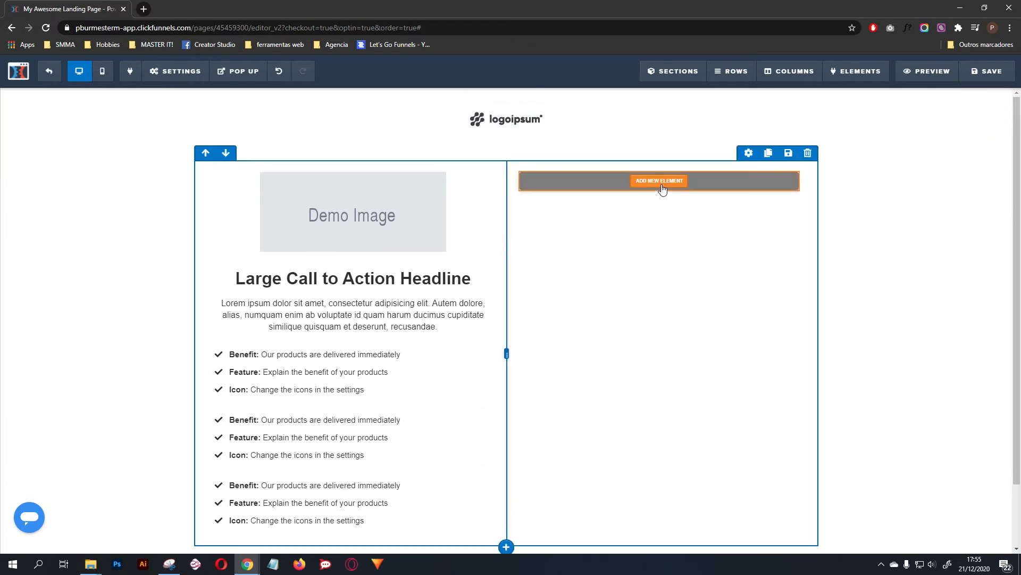
Add a sub-headline to the empty right column and set its text to "First Step - Contact Detail".
{"action": "left_click", "coordinate": [661, 183]}
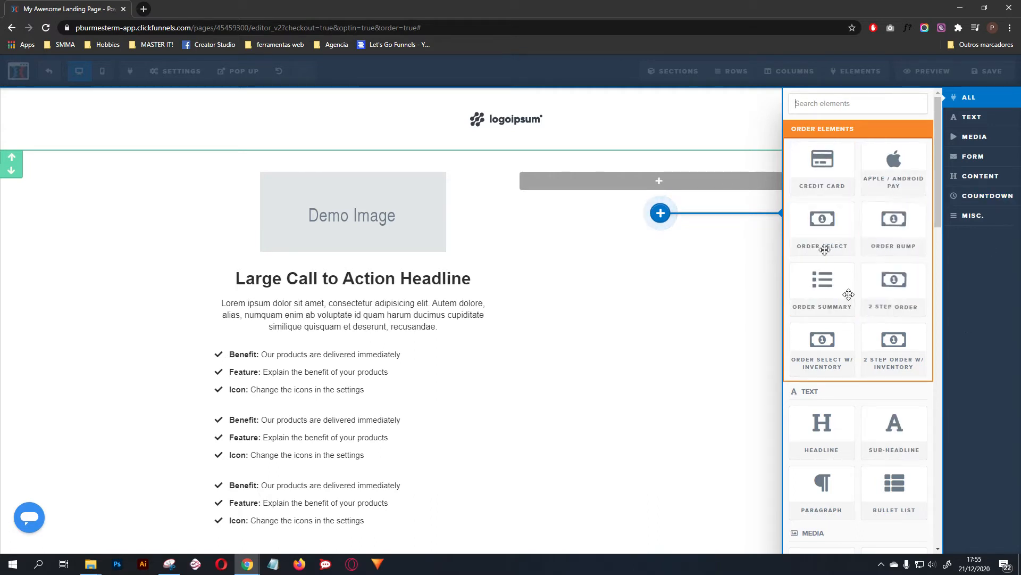
{"action": "left_click", "coordinate": [967, 117]}
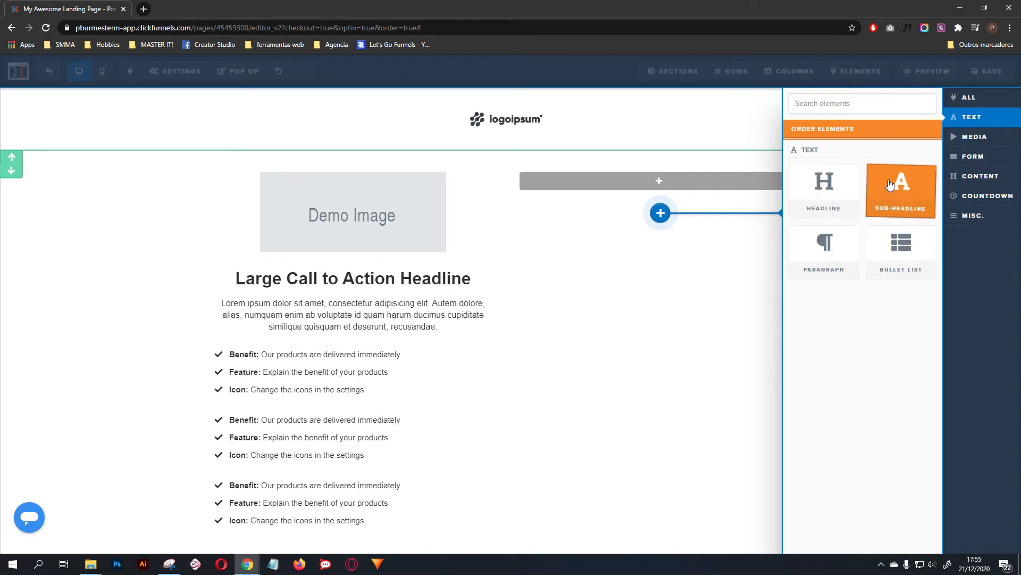
{"action": "left_click", "coordinate": [810, 185]}
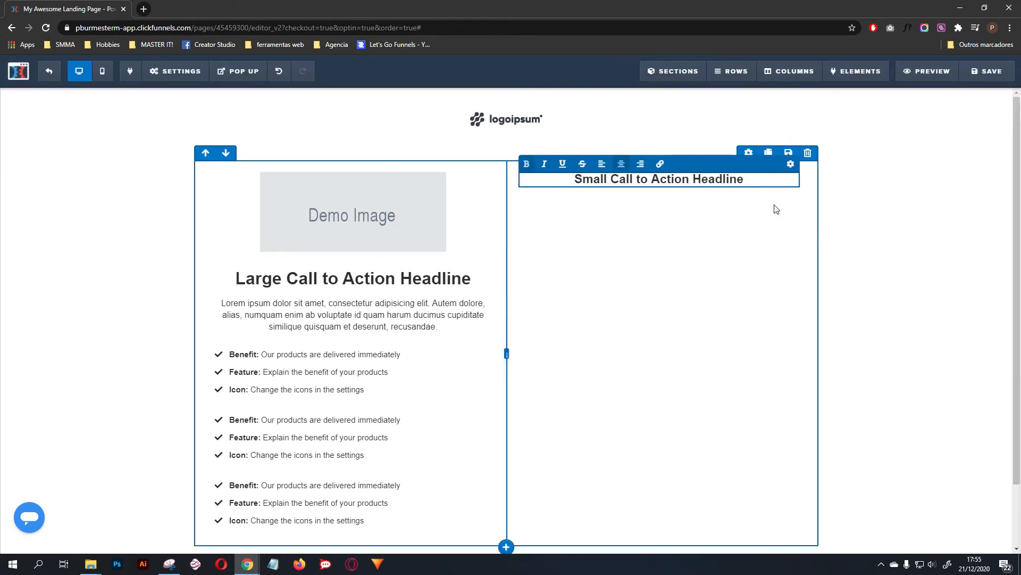
{"action": "left_click", "coordinate": [717, 183]}
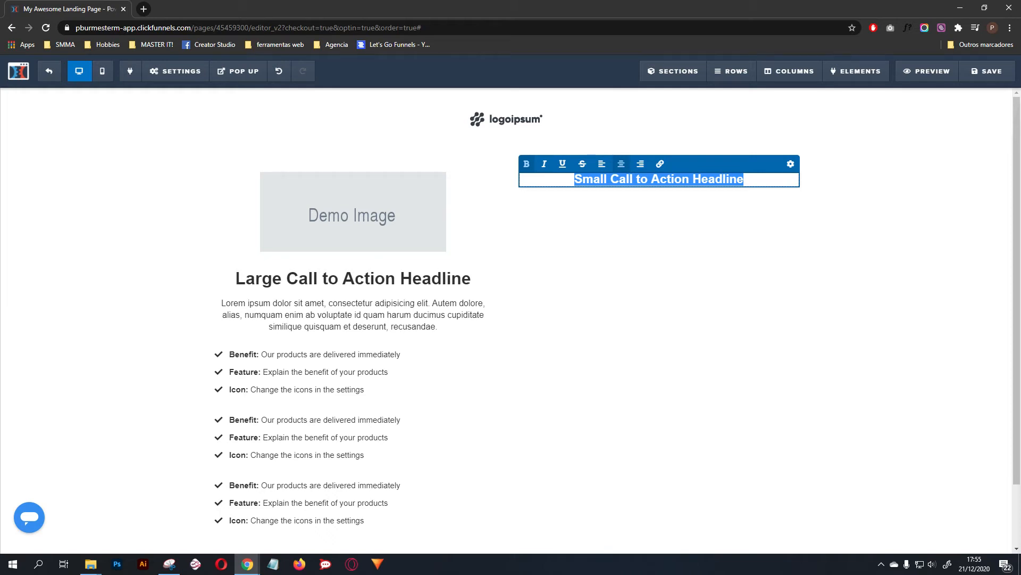
{"action": "type", "text": "Contact Detail"}
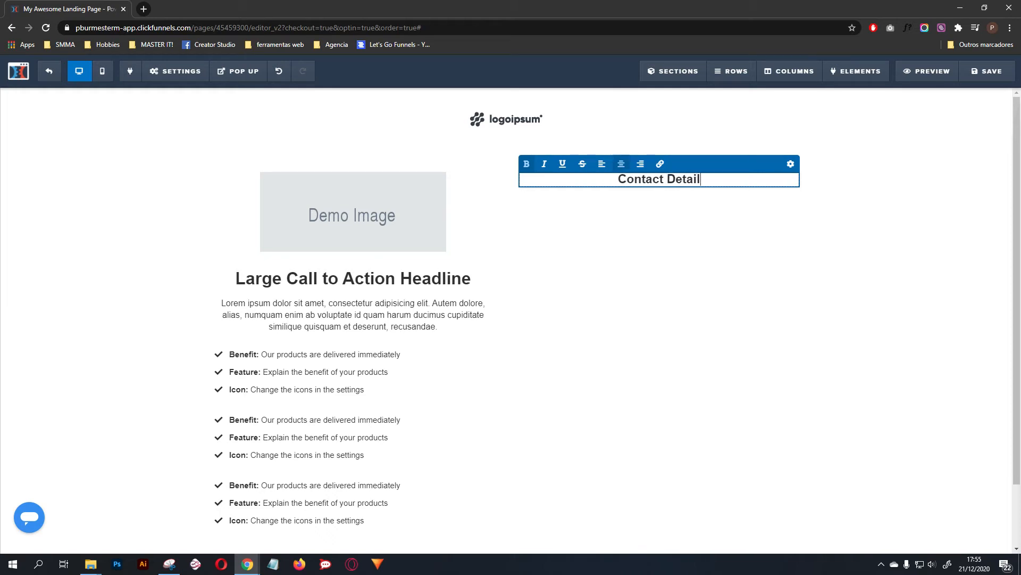
{"action": "left_click", "coordinate": [618, 178]}
{"action": "type", "text": "First Step"}
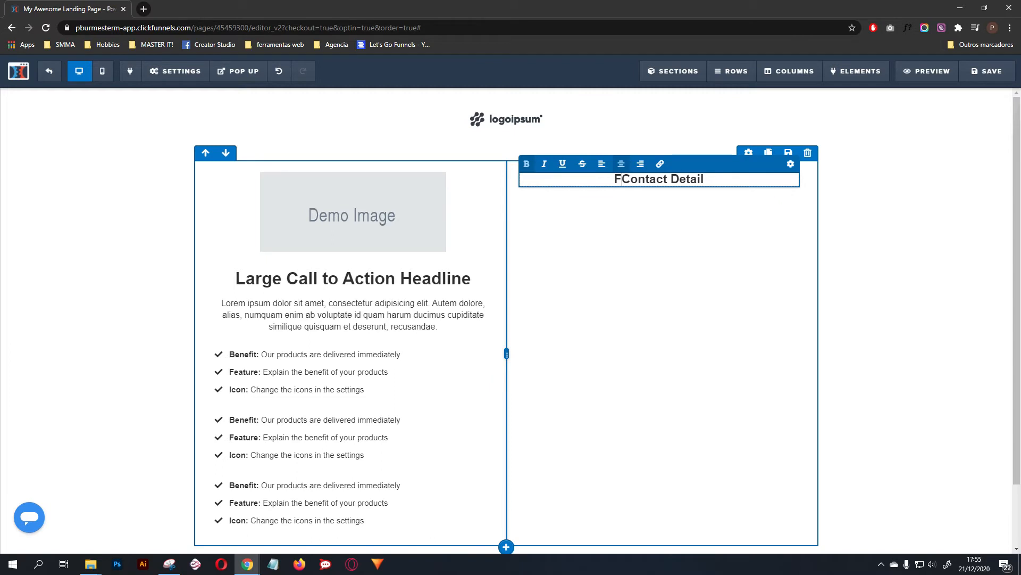
{"action": "type", "text": " -"}
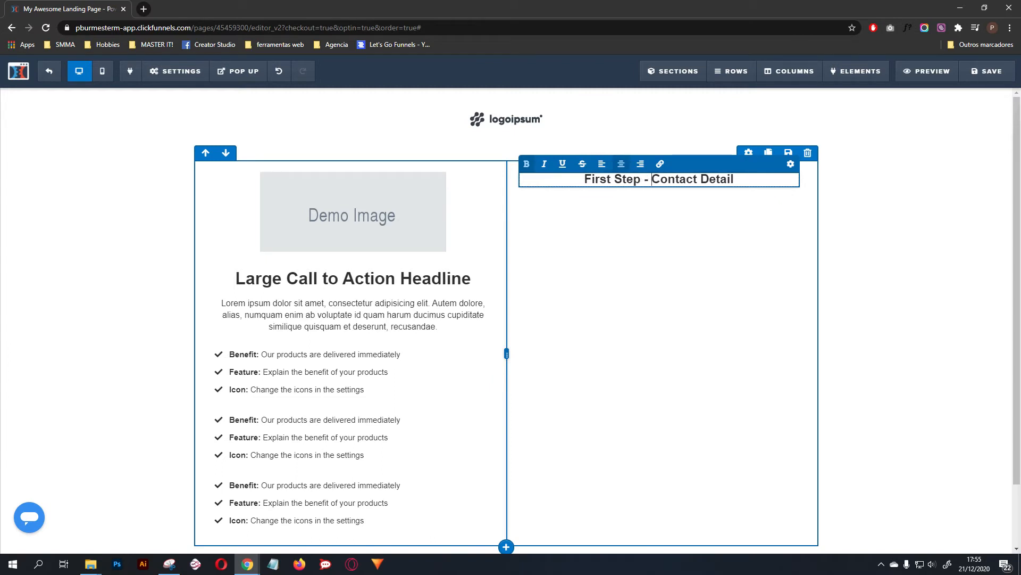
Add an input form field below the "First Step - Contact Detail" sub-headline and duplicate it once.
{"action": "left_click", "coordinate": [658, 189]}
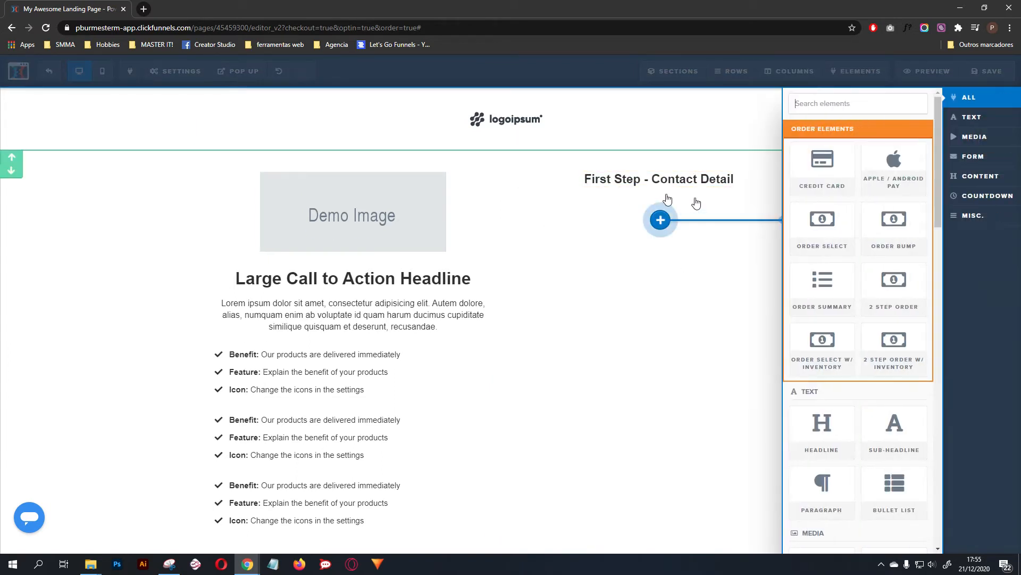
{"action": "left_click", "coordinate": [973, 156]}
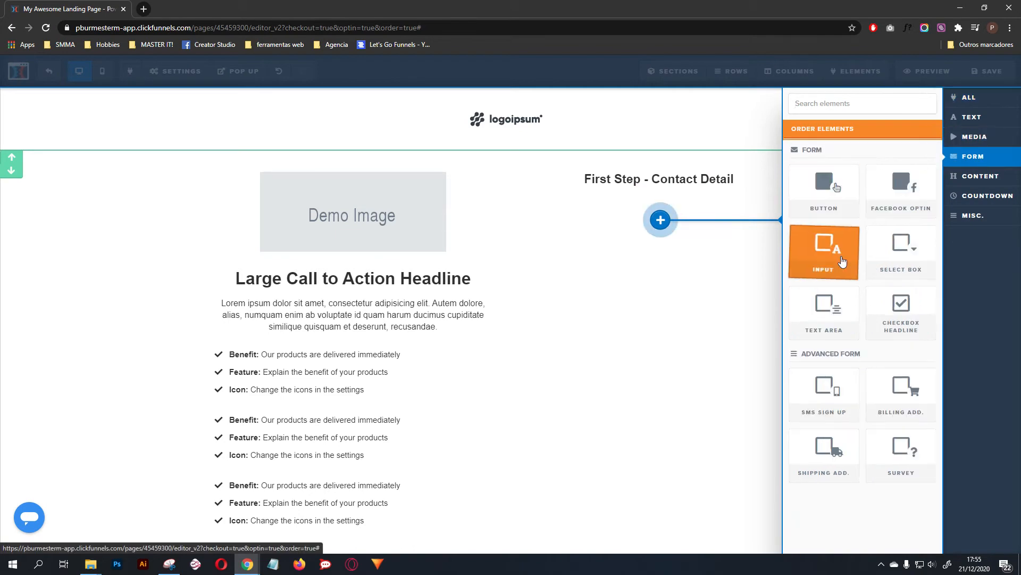
{"action": "left_click", "coordinate": [827, 252]}
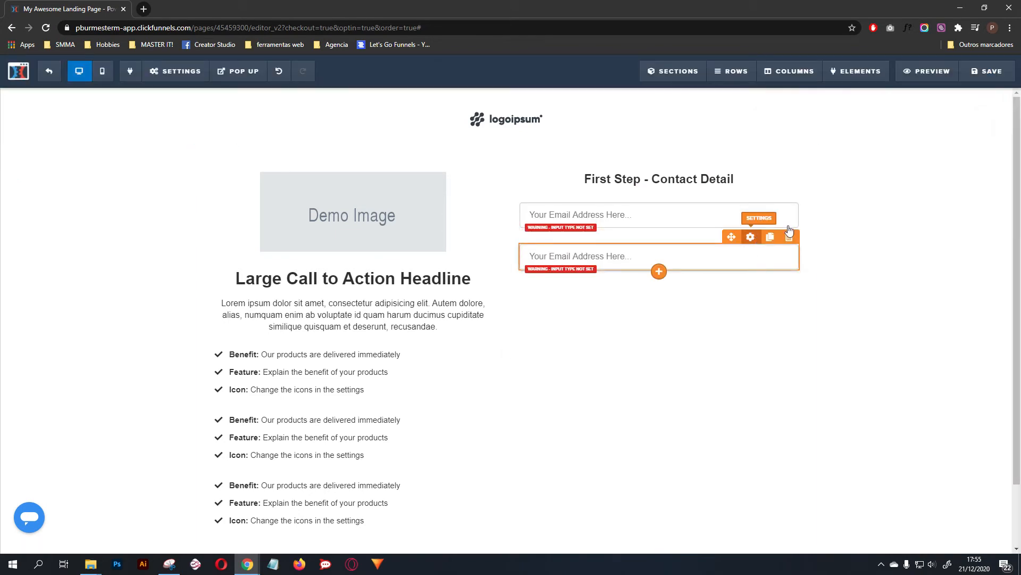
Set the input type of the lower form field in the contact section to Email Address.
{"action": "left_click", "coordinate": [750, 237]}
{"action": "left_click", "coordinate": [975, 191]}
{"action": "left_click", "coordinate": [938, 234]}
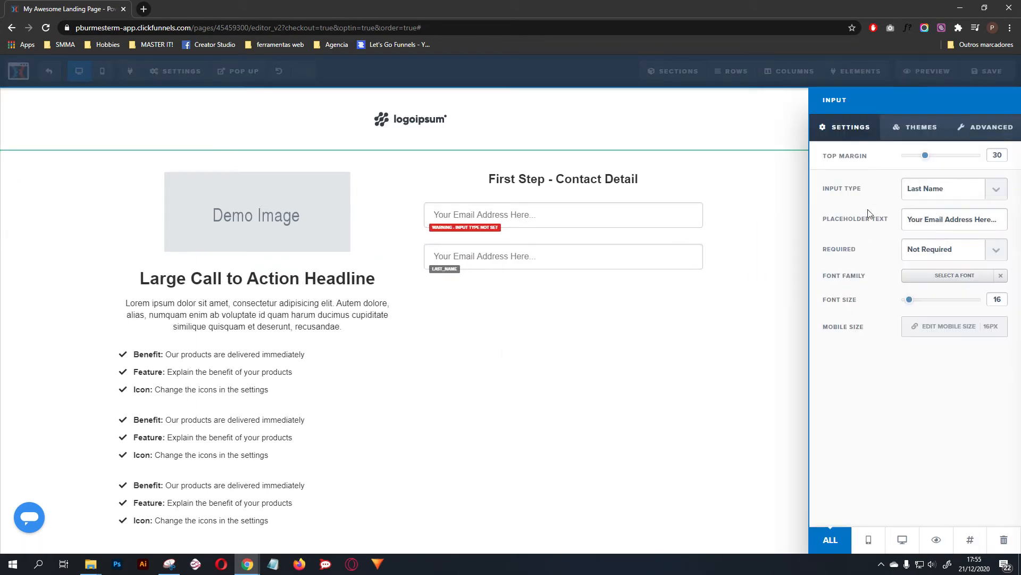
{"action": "left_click", "coordinate": [938, 194]}
{"action": "left_click", "coordinate": [937, 243]}
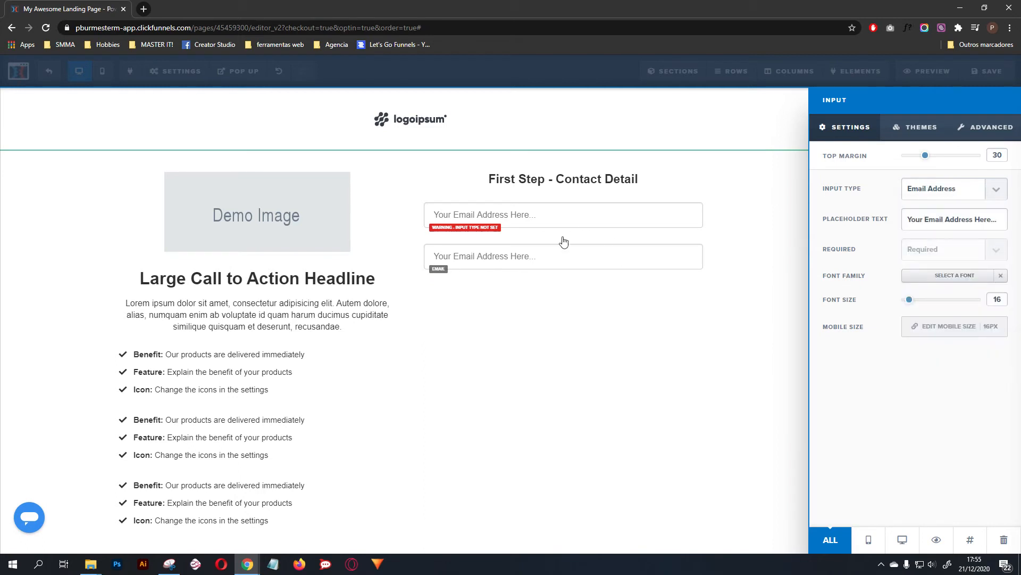
Configure the upper form field as a required Full Name input with the placeholder text "Name..".
{"action": "left_click", "coordinate": [688, 217]}
{"action": "left_click", "coordinate": [754, 198]}
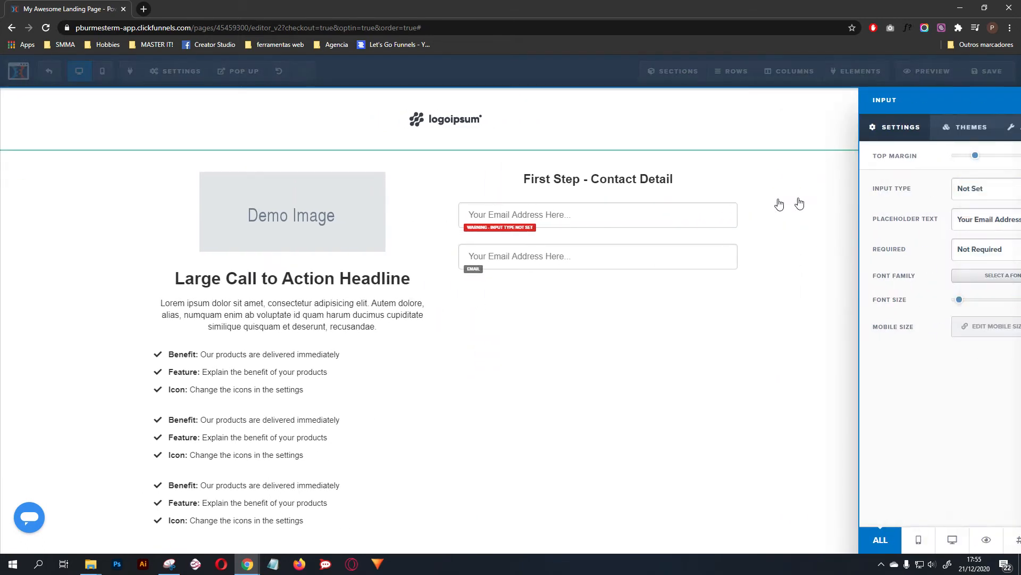
{"action": "left_click", "coordinate": [945, 190]}
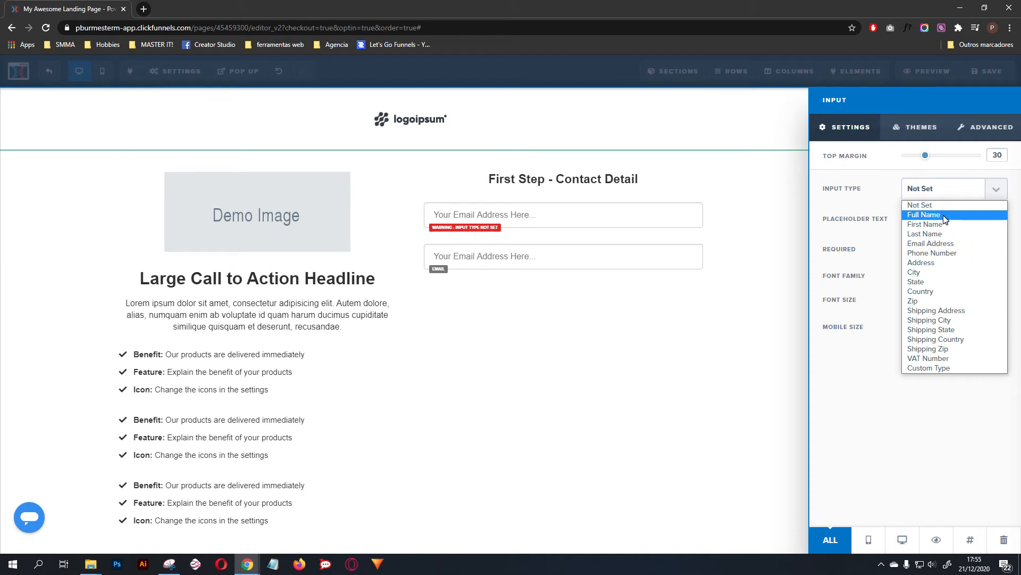
{"action": "left_click", "coordinate": [945, 216]}
{"action": "triple_click", "coordinate": [935, 219]}
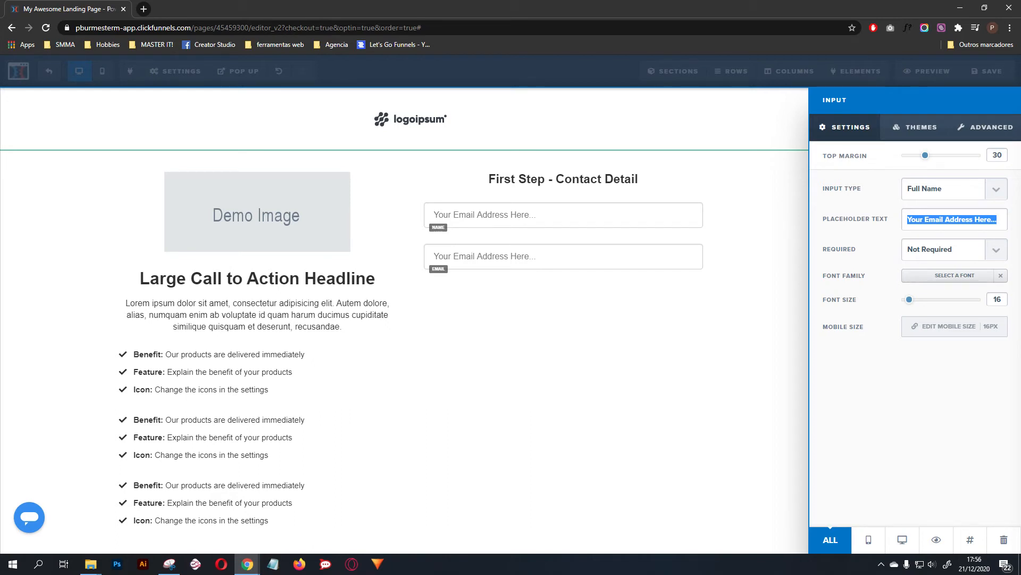
{"action": "type", "text": "Name"}
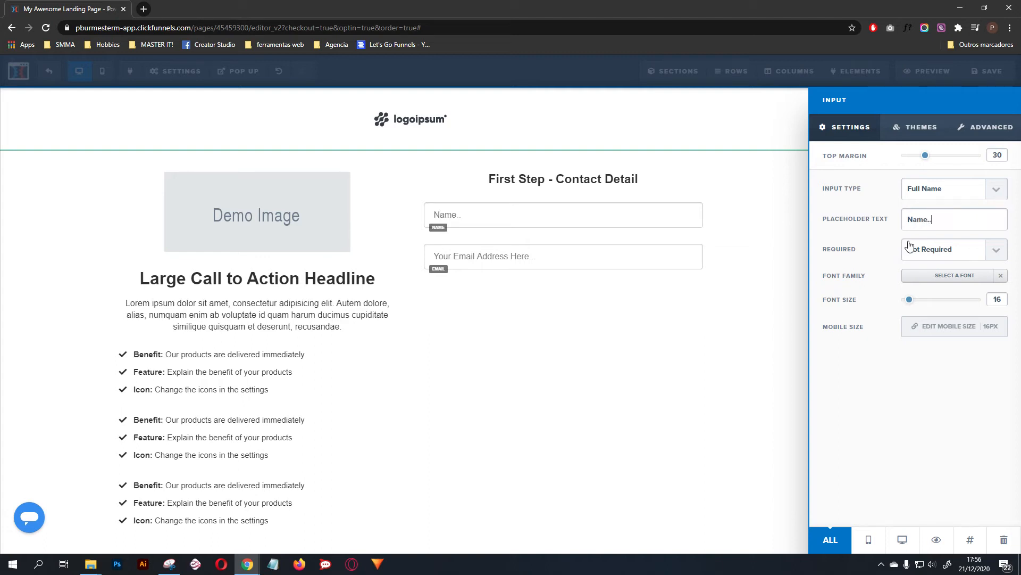
{"action": "left_click", "coordinate": [910, 245]}
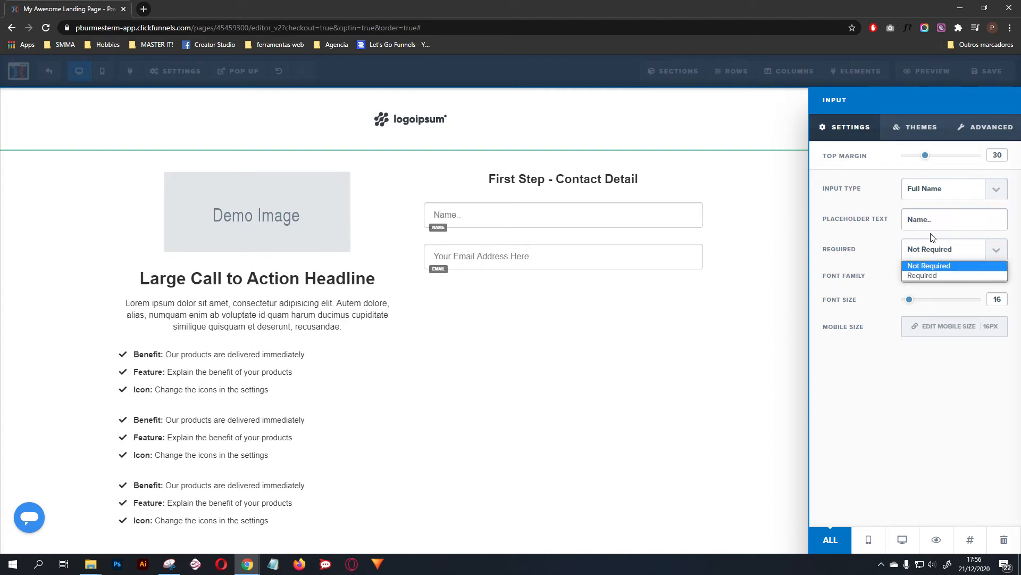
{"action": "left_click", "coordinate": [928, 277]}
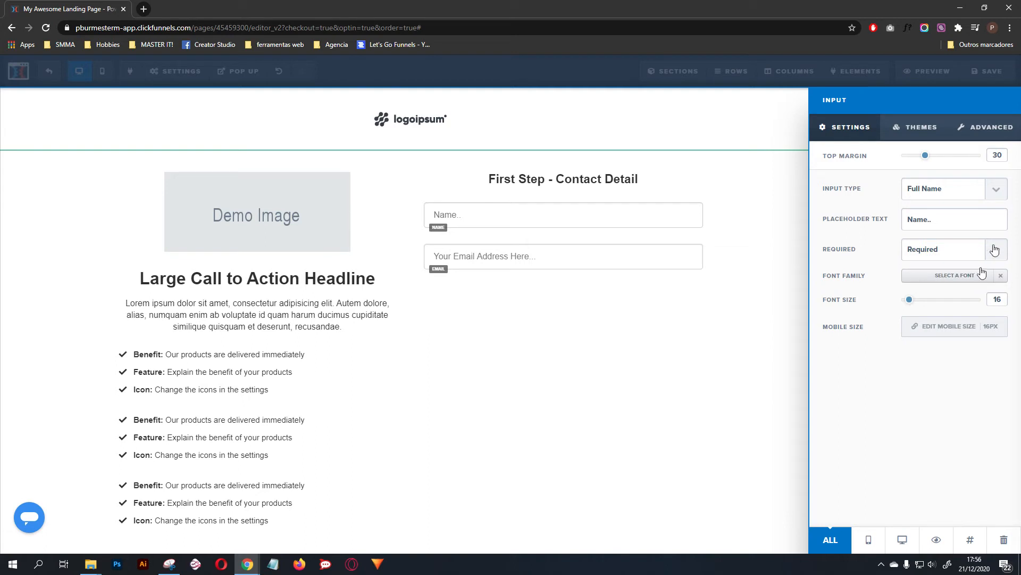
{"action": "left_click", "coordinate": [953, 194]}
{"action": "left_click", "coordinate": [923, 214]}
{"action": "left_click", "coordinate": [614, 254]}
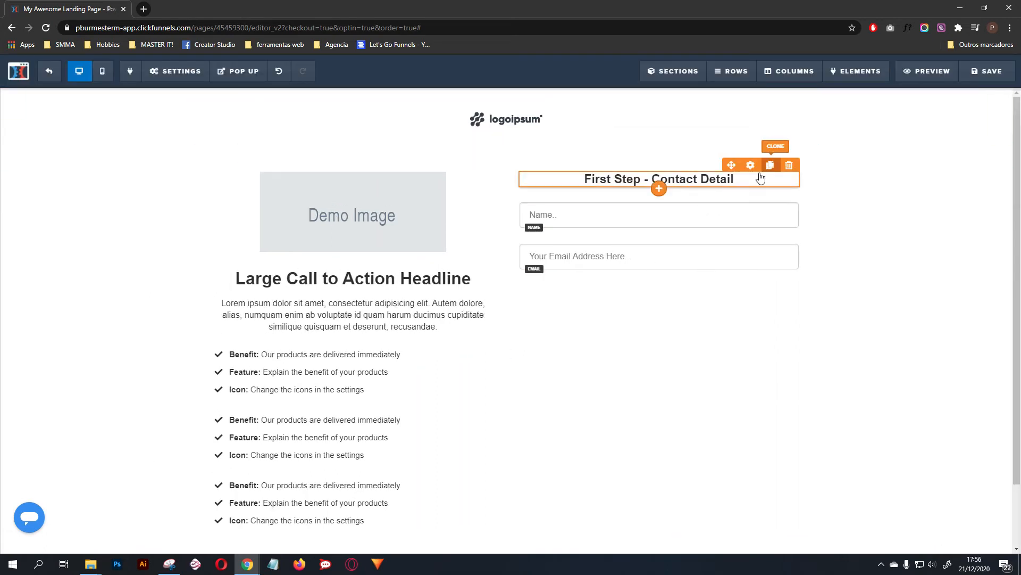
Clone the "First Step - Contact Detail" sub-headline, move the copy below the email field and increase its top margin.
{"action": "left_click", "coordinate": [767, 162]}
{"action": "left_click_drag", "start_coordinate": [729, 176], "coordinate": [654, 298]}
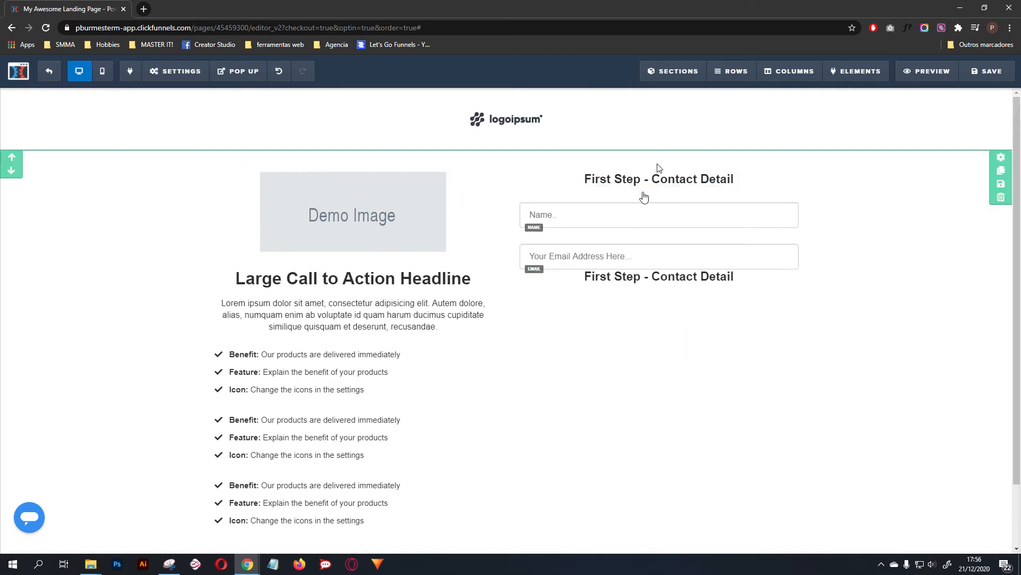
{"action": "left_click", "coordinate": [751, 262]}
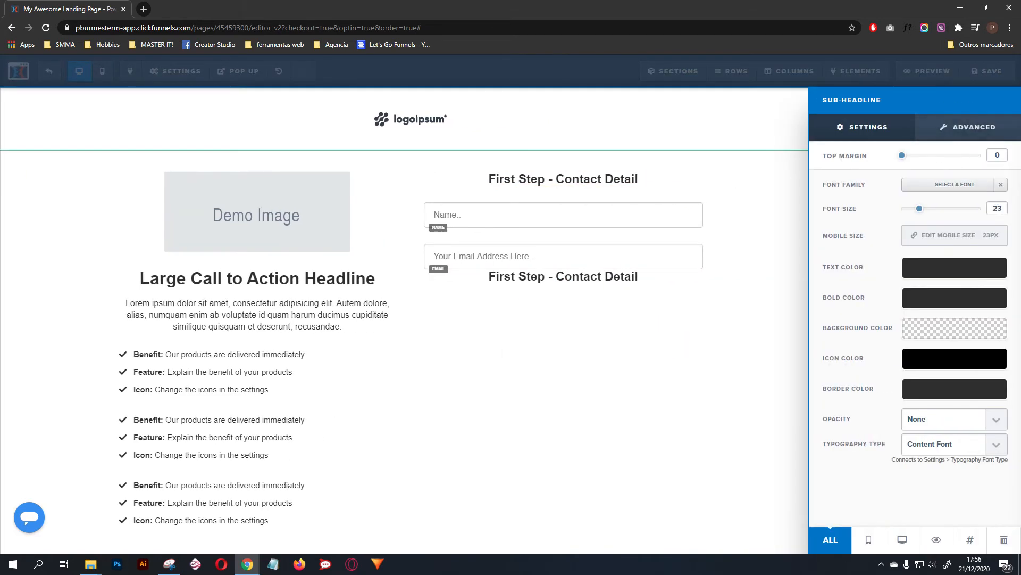
{"action": "type", "text": "10"}
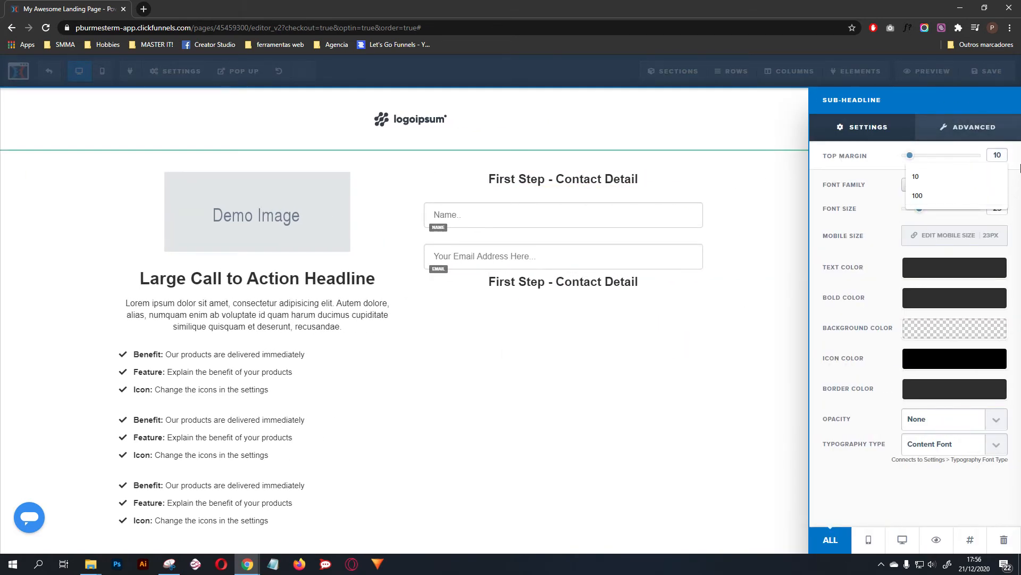
{"action": "left_click_drag", "start_coordinate": [911, 157], "coordinate": [934, 165]}
{"action": "left_click", "coordinate": [659, 246]}
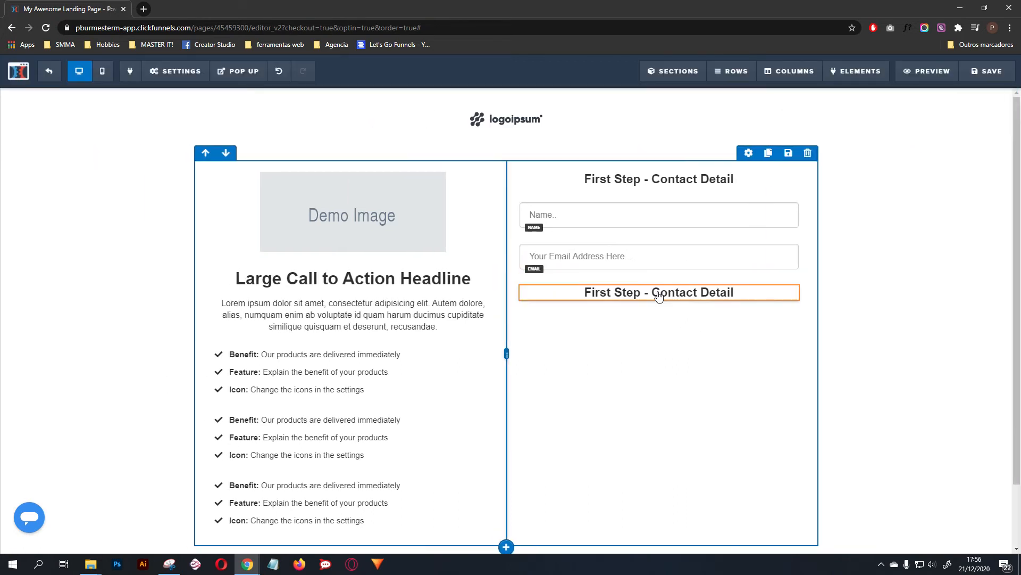
Change the text of the sub-headline below the email field to "Second Step - Payment Info".
{"action": "left_click", "coordinate": [660, 319]}
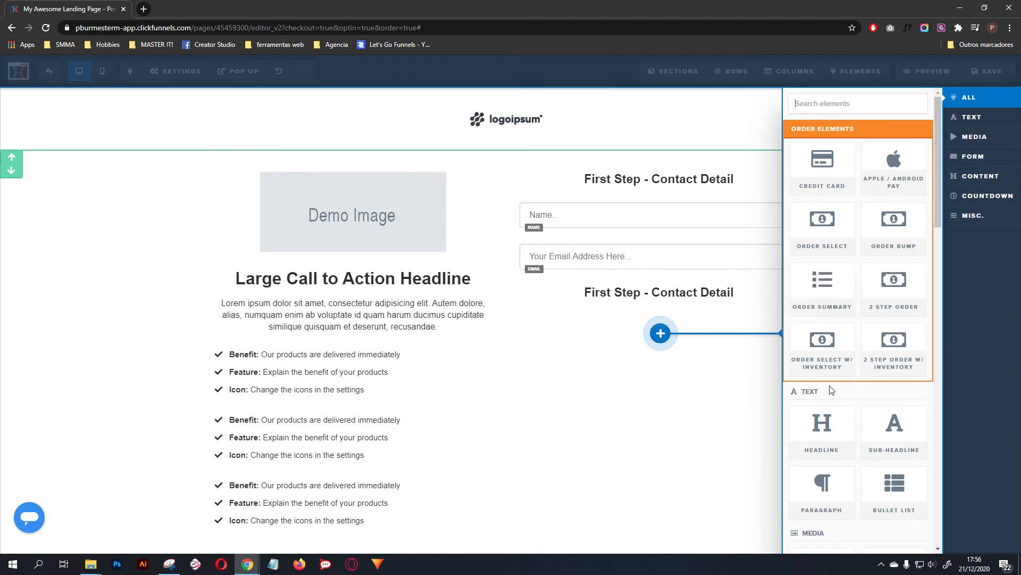
{"action": "left_click", "coordinate": [702, 300]}
{"action": "left_click", "coordinate": [701, 301]}
{"action": "left_click_drag", "start_coordinate": [641, 293], "coordinate": [584, 294]}
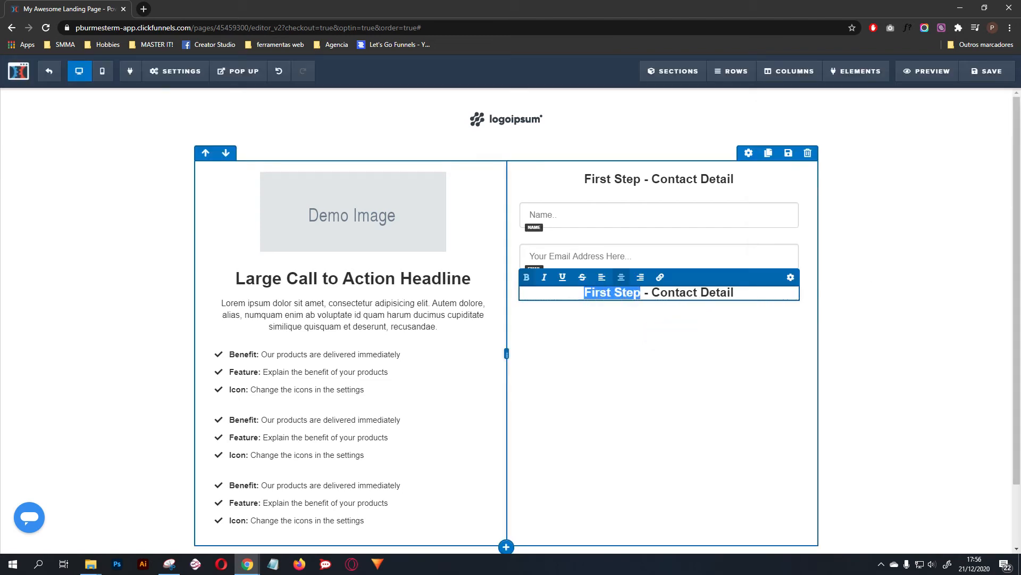
{"action": "type", "text": "Secon"}
{"action": "type", "text": "d Step"}
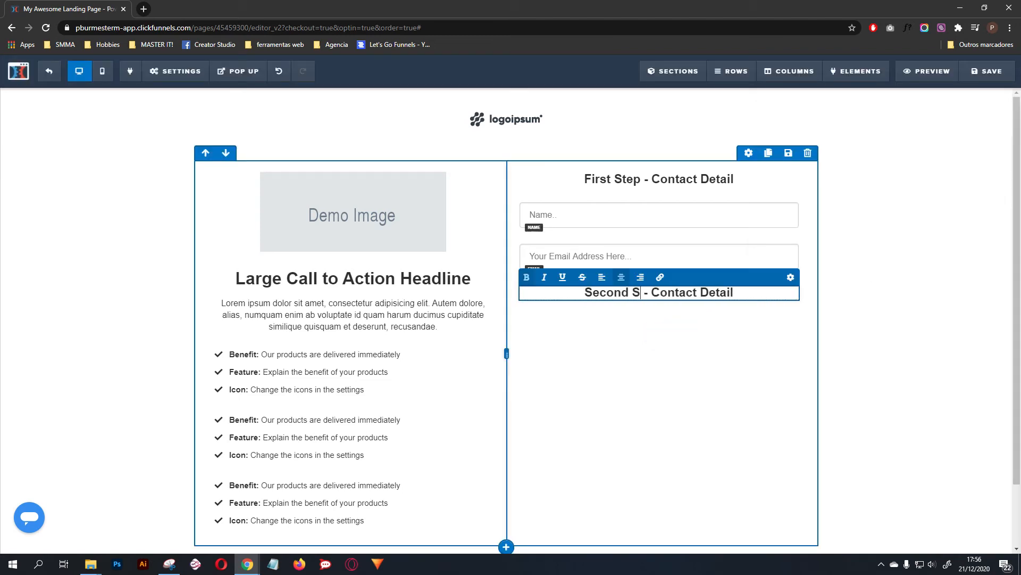
{"action": "key", "text": "shift+Right"}
{"action": "key", "text": "shift+Right"}
{"action": "key", "text": "shift+Right"}
{"action": "key", "text": "shift+Right"}
{"action": "key", "text": "shift+Right"}
{"action": "key", "text": "shift+Right"}
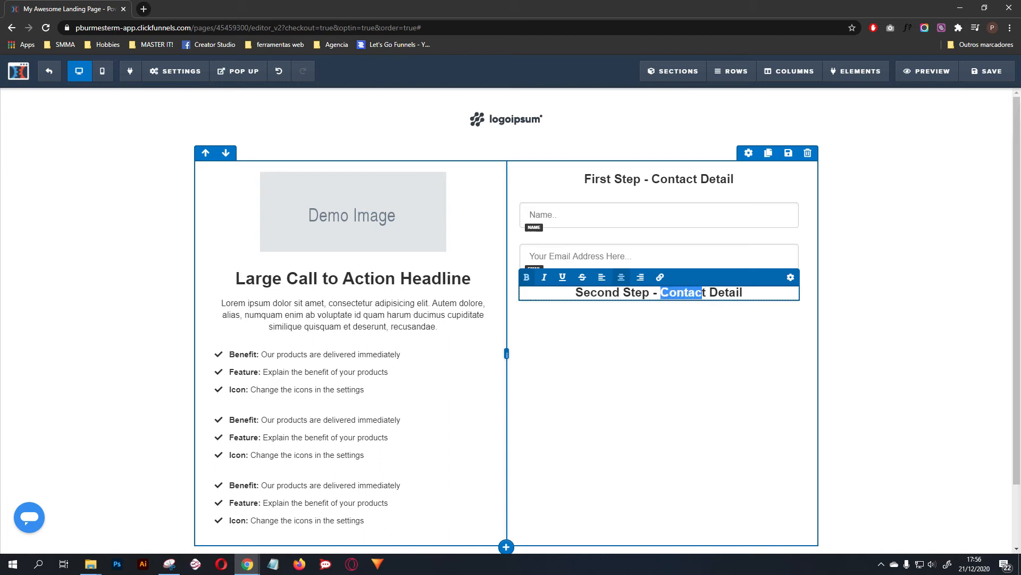
{"action": "type", "text": "Payment"}
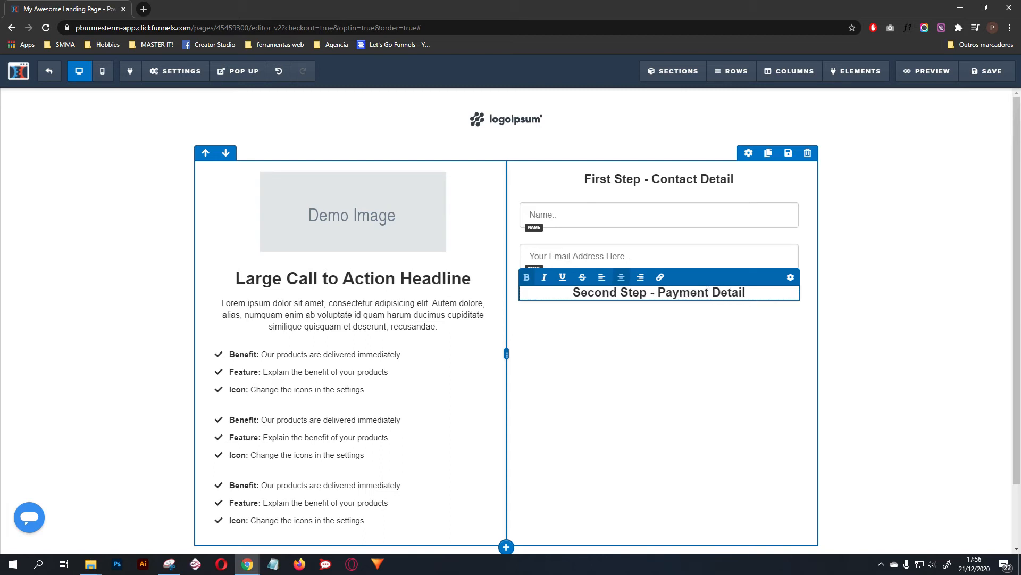
{"action": "key", "text": "Right"}
{"action": "key", "text": "shift+Right"}
{"action": "key", "text": "shift+Right"}
{"action": "key", "text": "shift+Right"}
{"action": "key", "text": "shift+Right"}
{"action": "key", "text": "shift+Right"}
{"action": "key", "text": "shift+Right"}
{"action": "type", "text": "Info"}
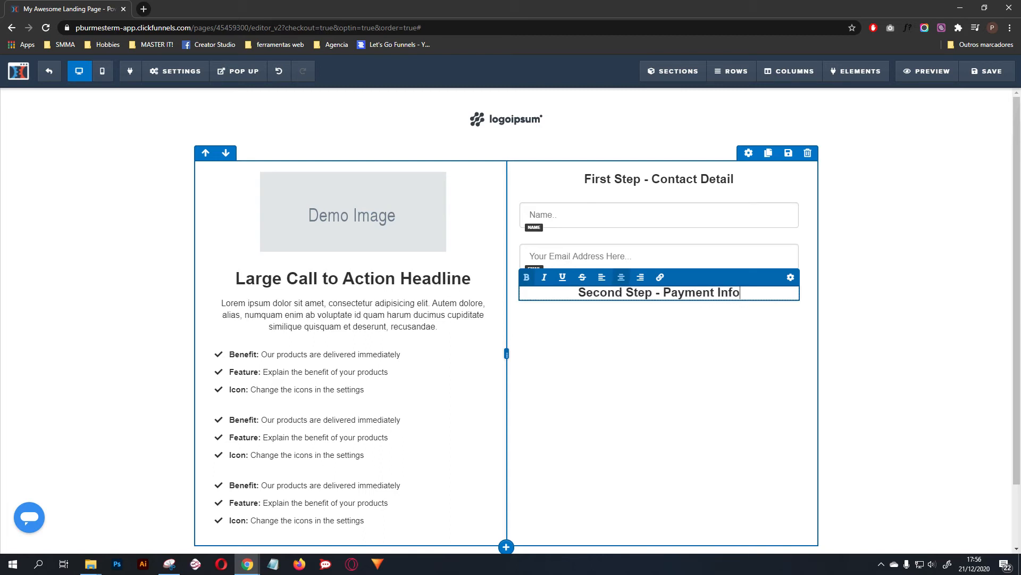
{"action": "left_click", "coordinate": [700, 329]}
Add a credit card element below the "Second Step - Payment Info" sub-headline.
{"action": "left_click", "coordinate": [660, 319]}
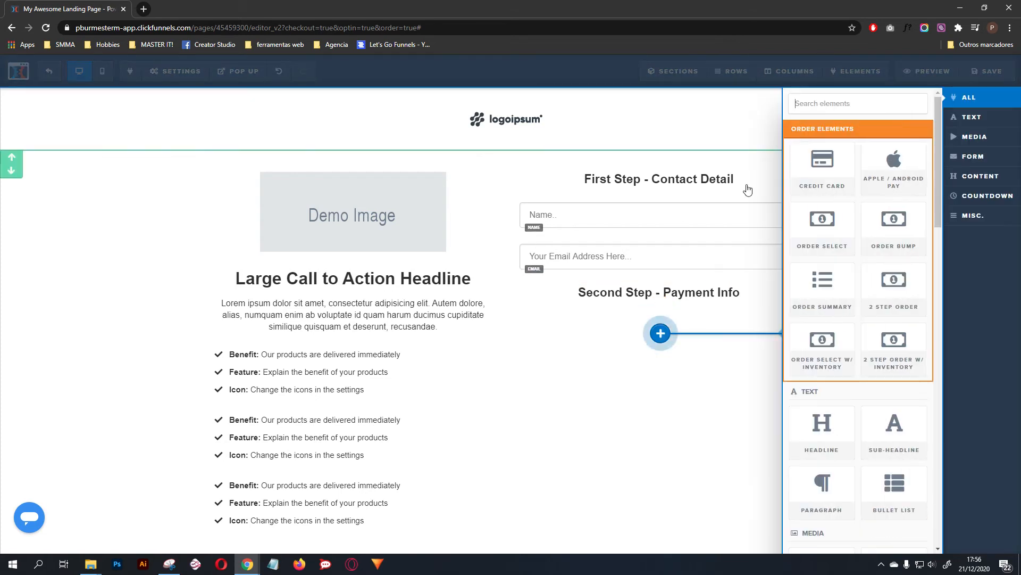
{"action": "left_click", "coordinate": [841, 172]}
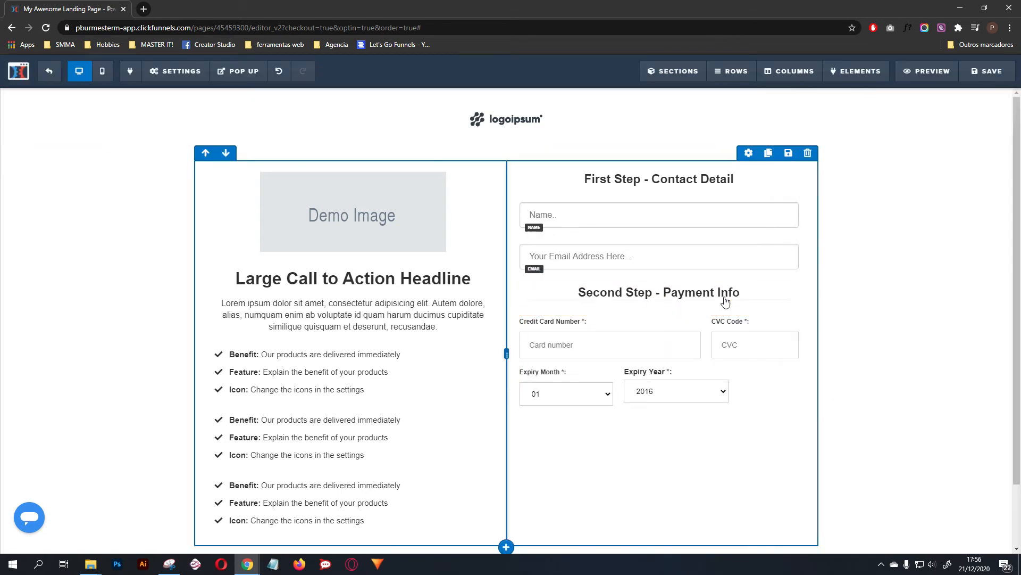
Clone the "Second Step - Payment Info" sub-headline, place the copy below the credit card fields and set its text to "Third Step - Shipping Info".
{"action": "left_click", "coordinate": [770, 278]}
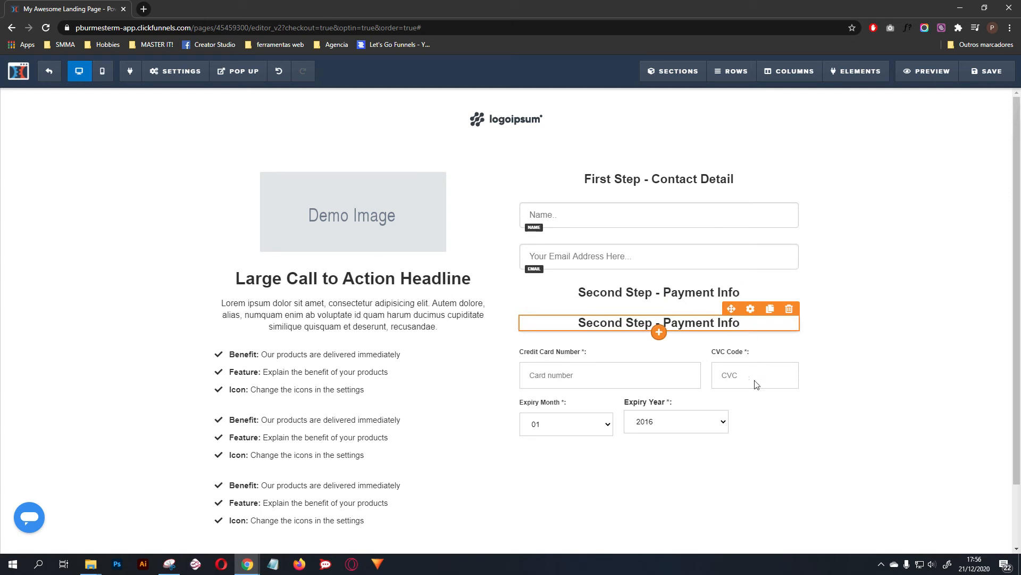
{"action": "left_click_drag", "start_coordinate": [757, 384], "coordinate": [683, 446]}
{"action": "scroll", "coordinate": [689, 381], "scroll_direction": "down", "scroll_amount": 2}
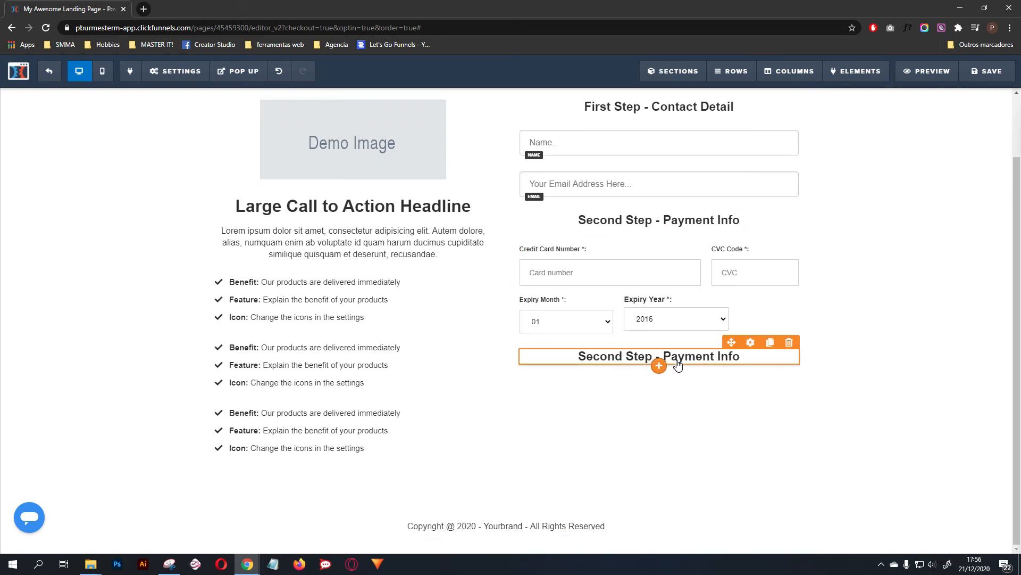
{"action": "left_click", "coordinate": [607, 356]}
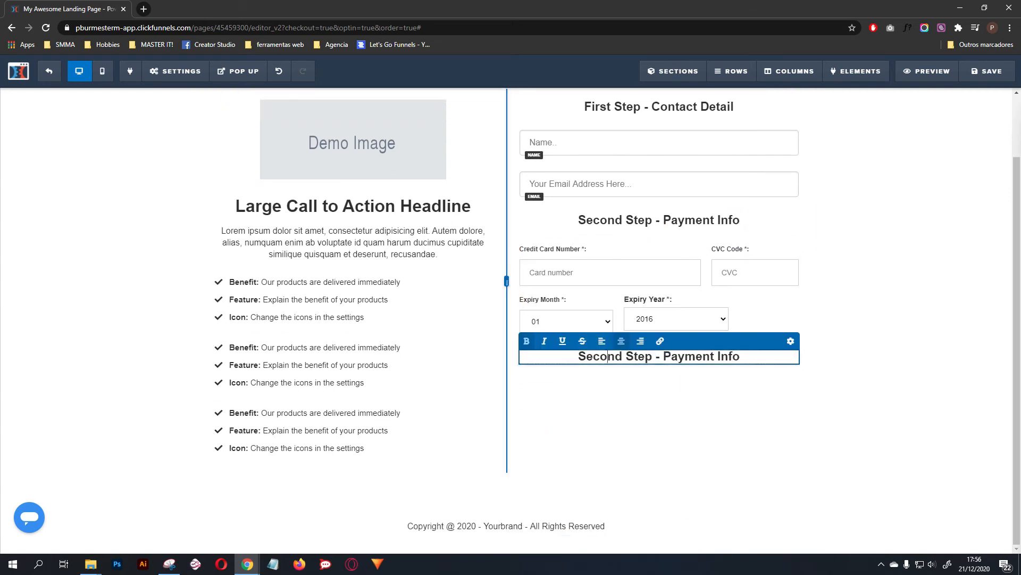
{"action": "triple_click", "coordinate": [608, 356]}
{"action": "type", "text": "T"}
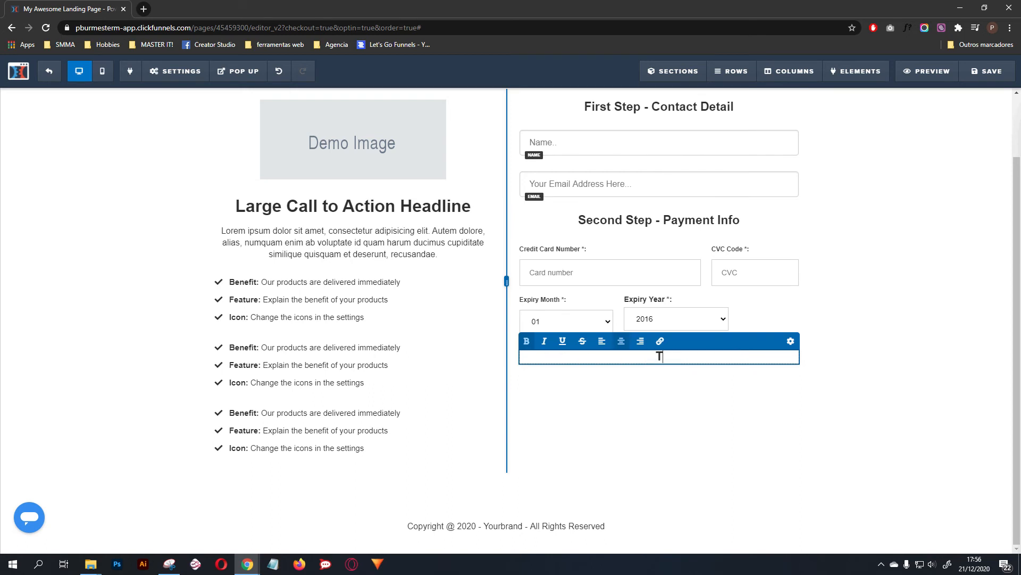
{"action": "type", "text": "hird Step - Shipping Info"}
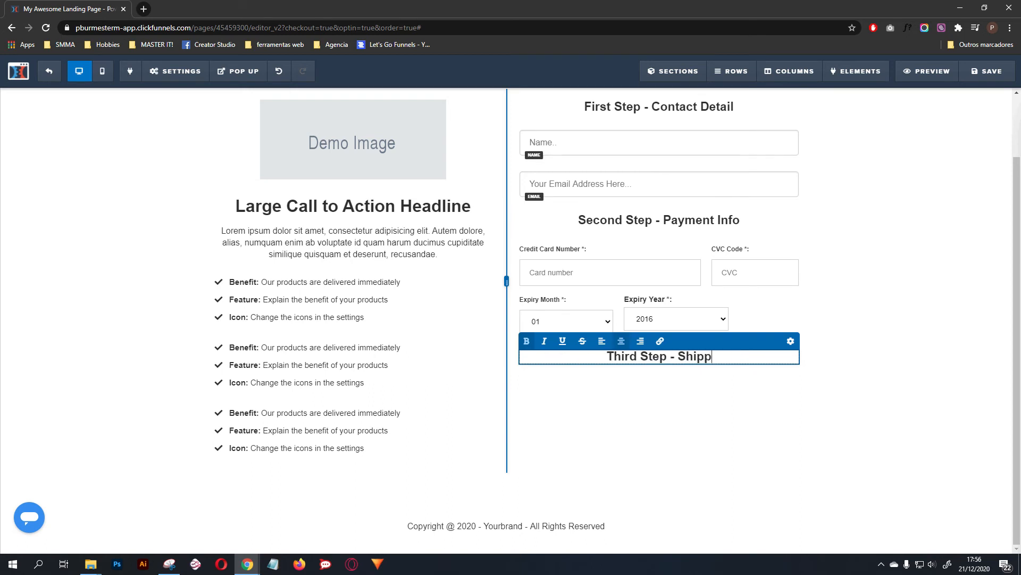
{"action": "left_click", "coordinate": [629, 391]}
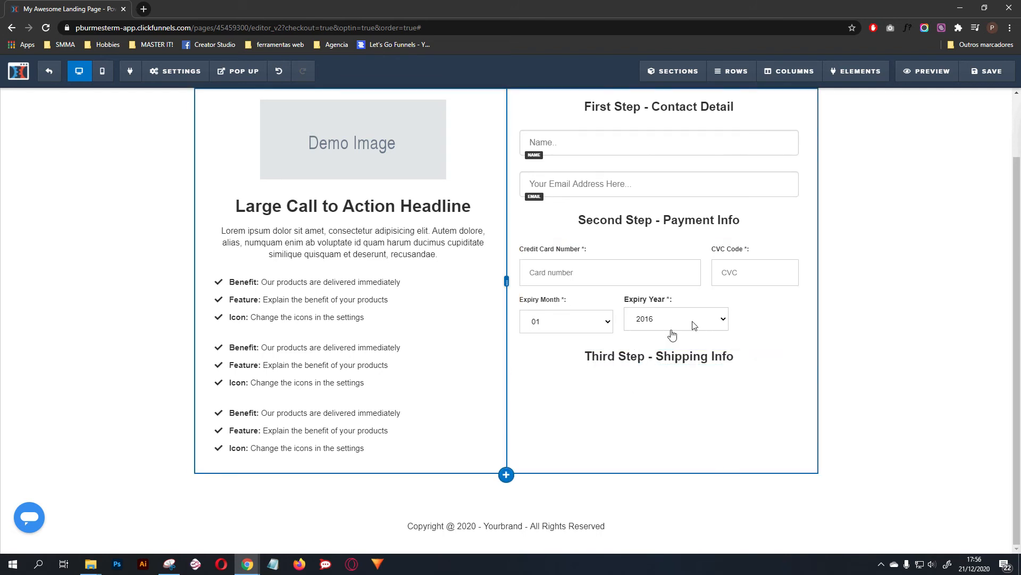
Add an address form block with full address, city, country, state and zip code fields below the "Third Step - Shipping Info" sub-headline.
{"action": "left_click", "coordinate": [660, 383]}
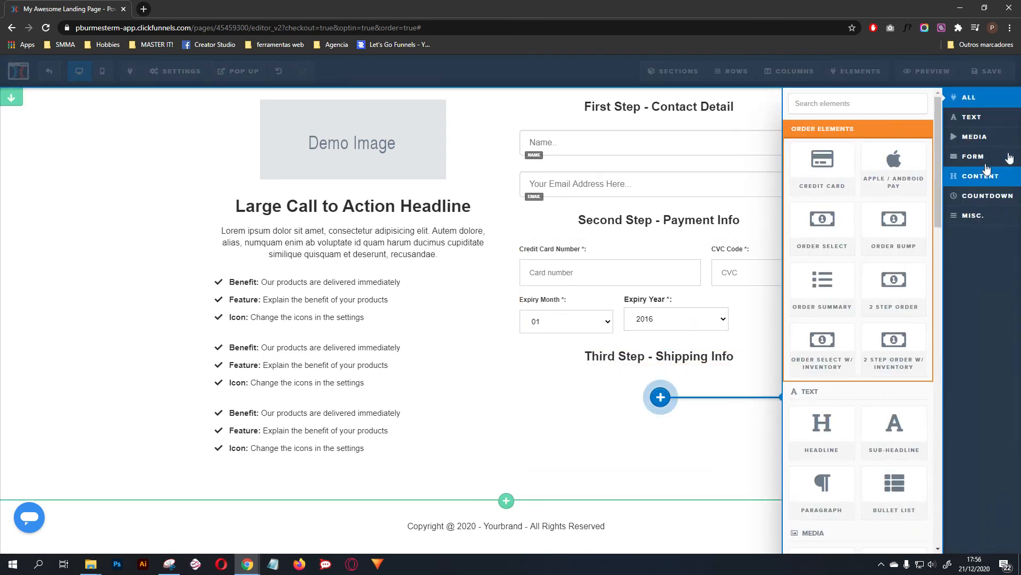
{"action": "left_click", "coordinate": [973, 157]}
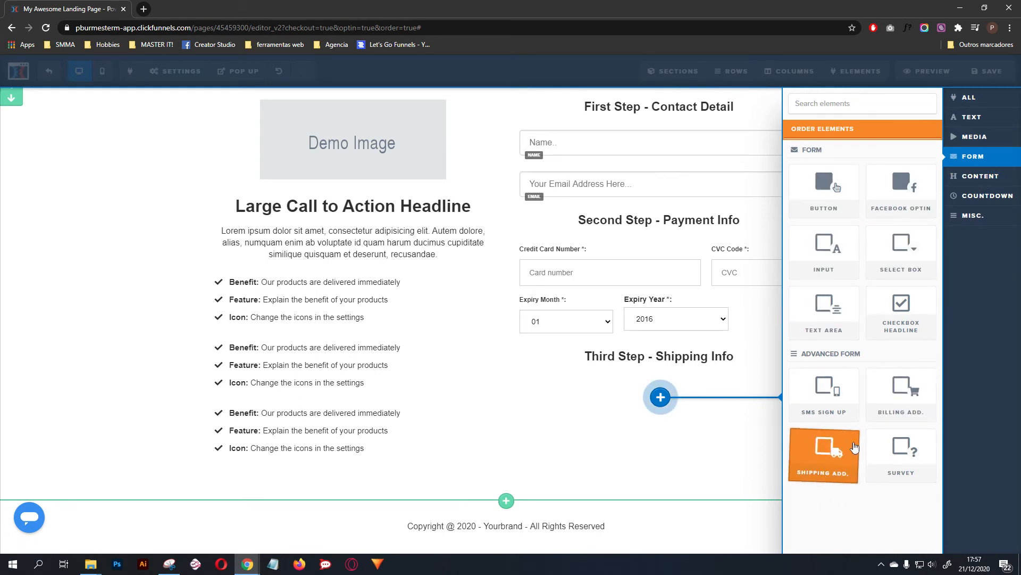
{"action": "left_click", "coordinate": [910, 397]}
{"action": "scroll", "coordinate": [702, 417], "scroll_direction": "down", "scroll_amount": 2}
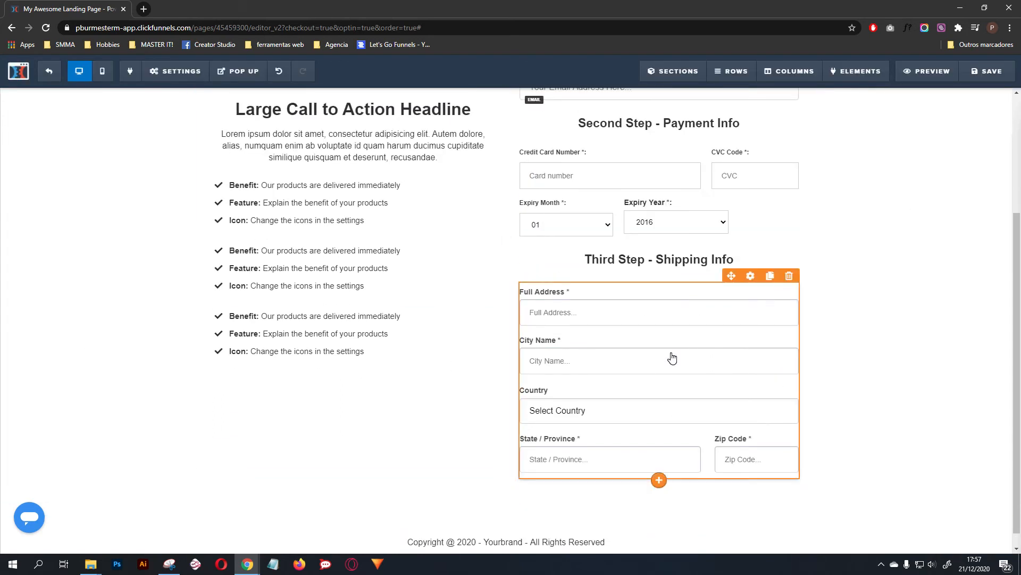
{"action": "scroll", "coordinate": [296, 358], "scroll_direction": "down", "scroll_amount": 1}
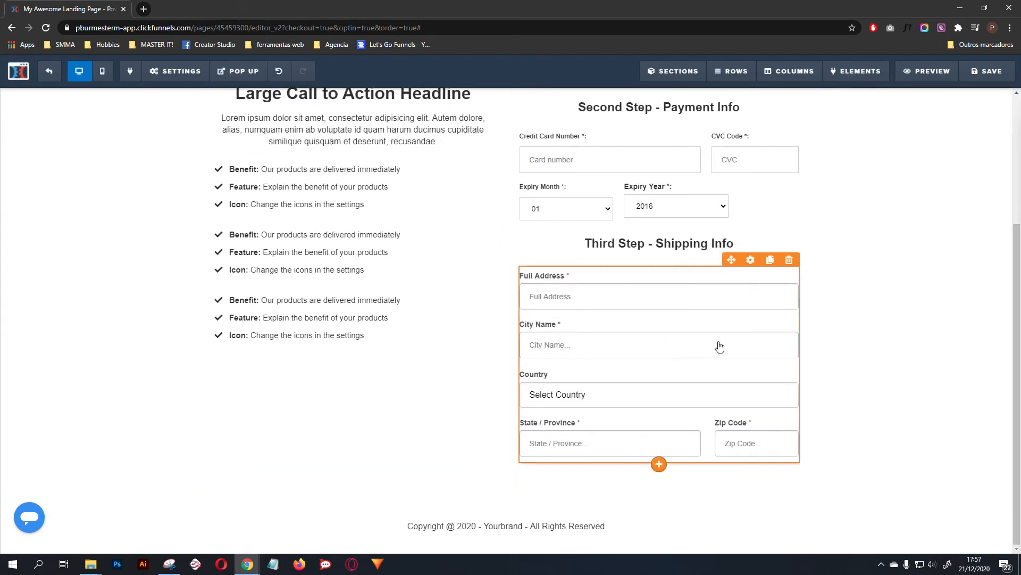
Add an order summary element below the address fields in the right column.
{"action": "scroll", "coordinate": [661, 462], "scroll_direction": "up", "scroll_amount": 1}
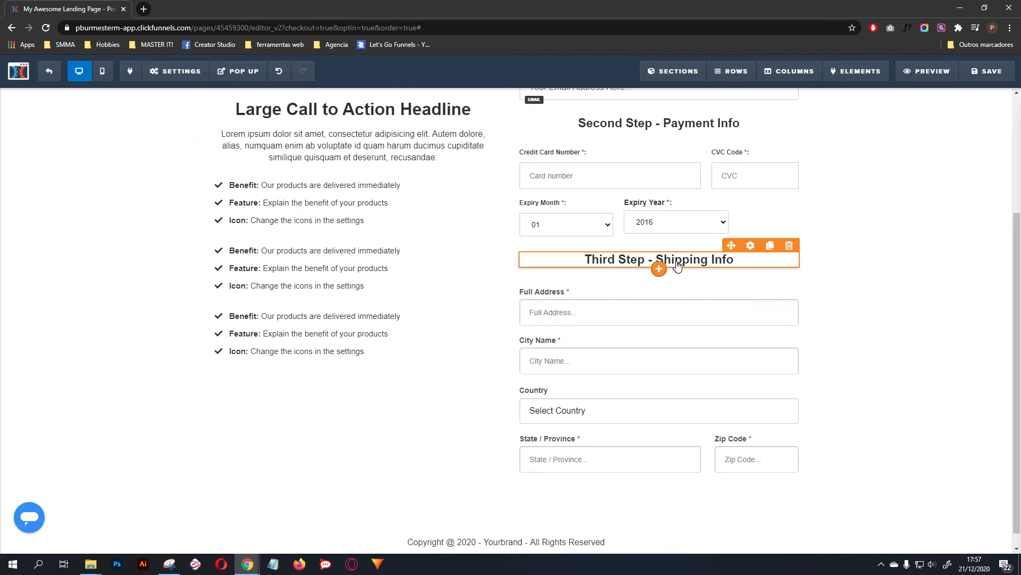
{"action": "left_click", "coordinate": [657, 480]}
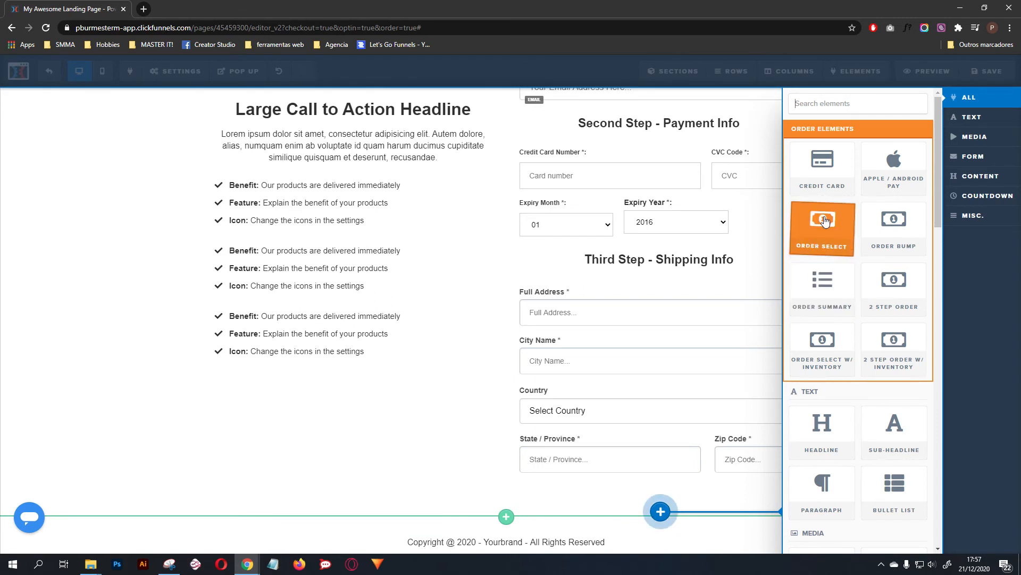
{"action": "left_click", "coordinate": [836, 283]}
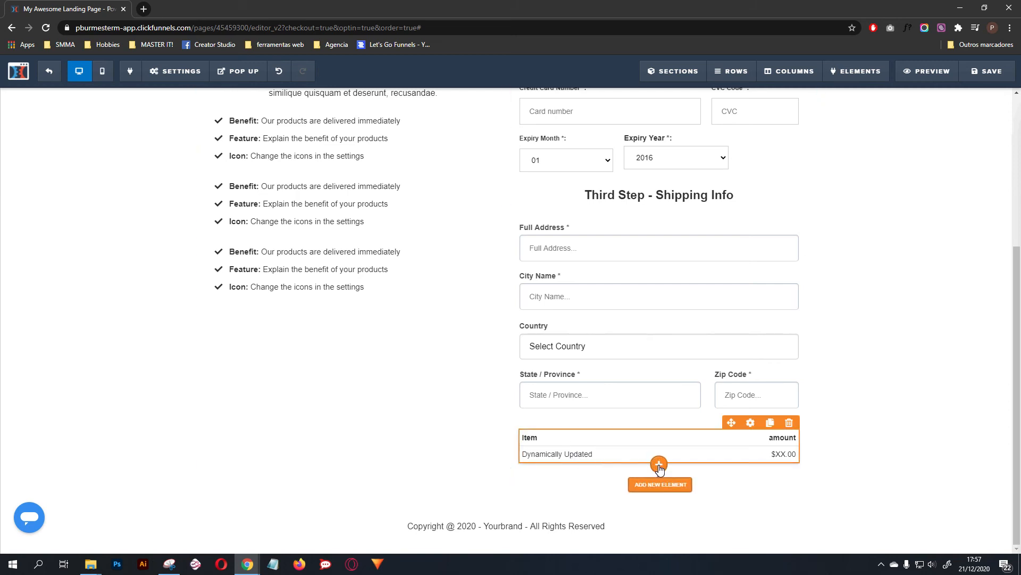
Add an order bump element below the order summary and a button element beneath it.
{"action": "left_click", "coordinate": [659, 465]}
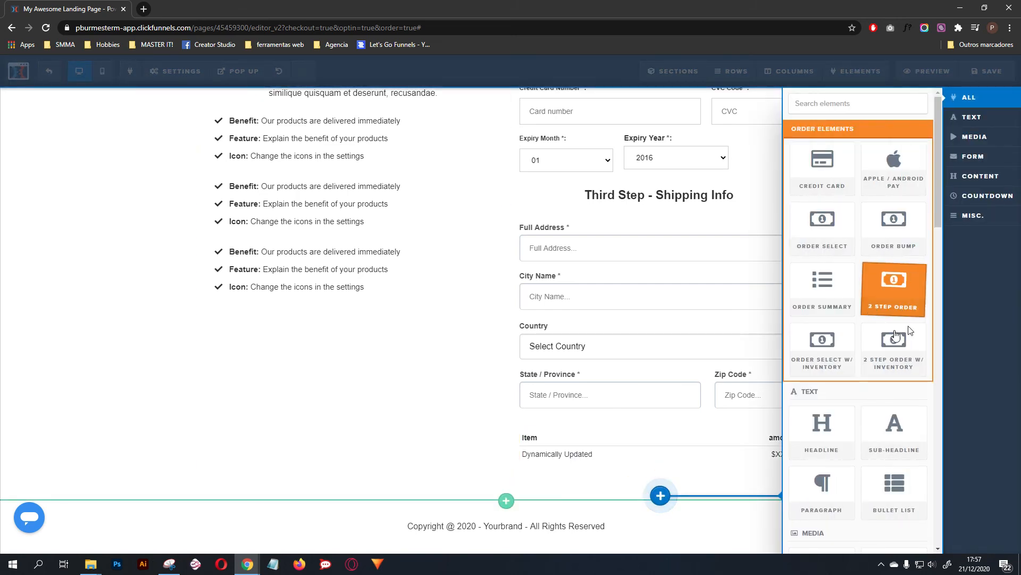
{"action": "left_click", "coordinate": [894, 227]}
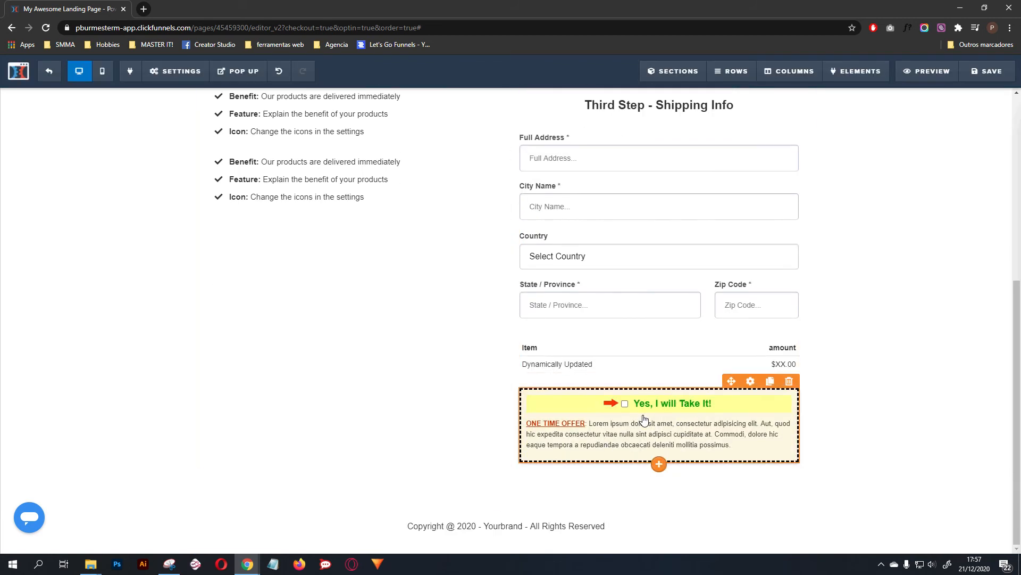
{"action": "left_click", "coordinate": [659, 464]}
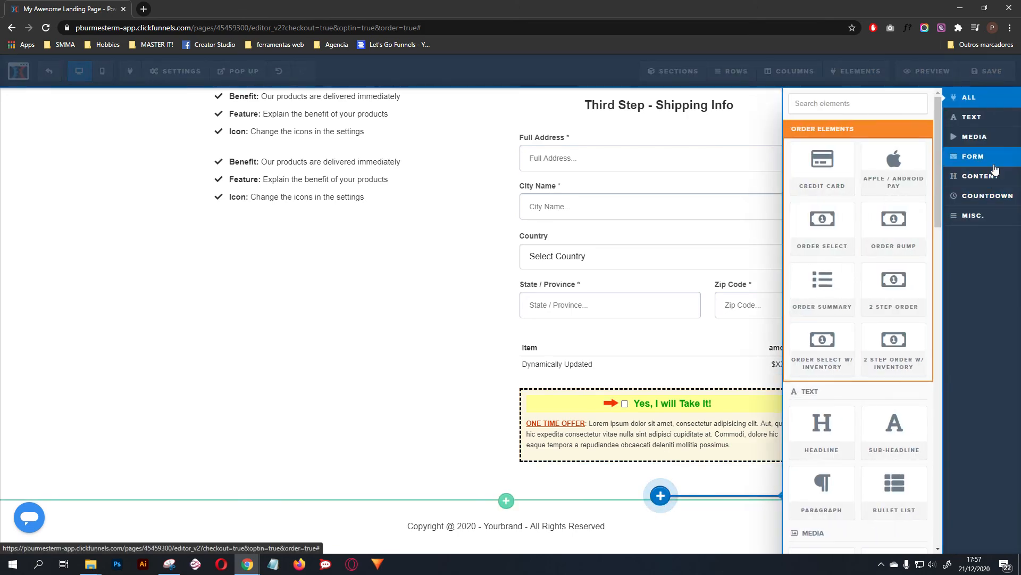
{"action": "left_click", "coordinate": [973, 156]}
{"action": "left_click", "coordinate": [830, 208]}
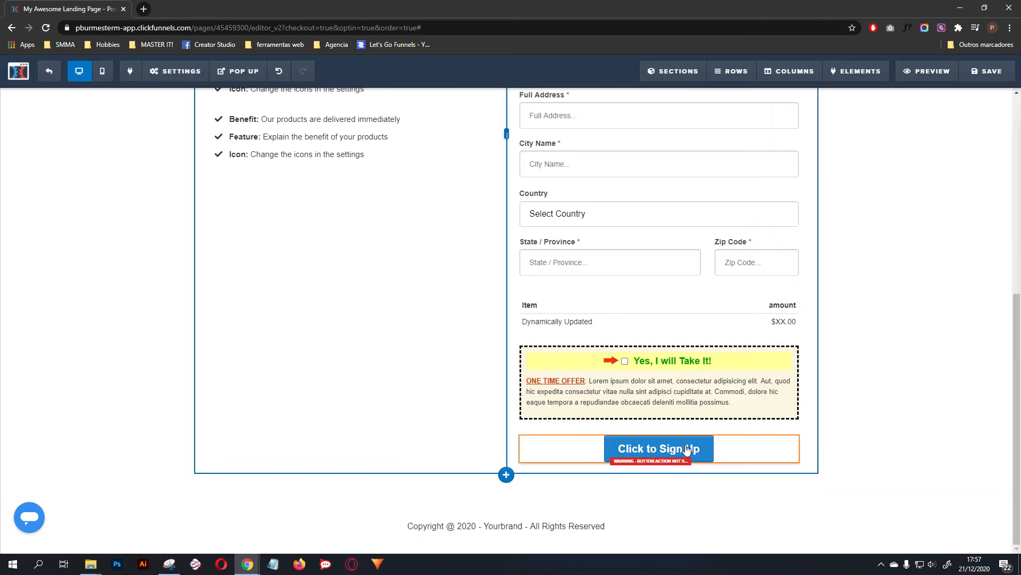
Review the whole order page in desktop view and check how its elements stack in mobile view.
{"action": "scroll", "coordinate": [479, 319], "scroll_direction": "up", "scroll_amount": 7}
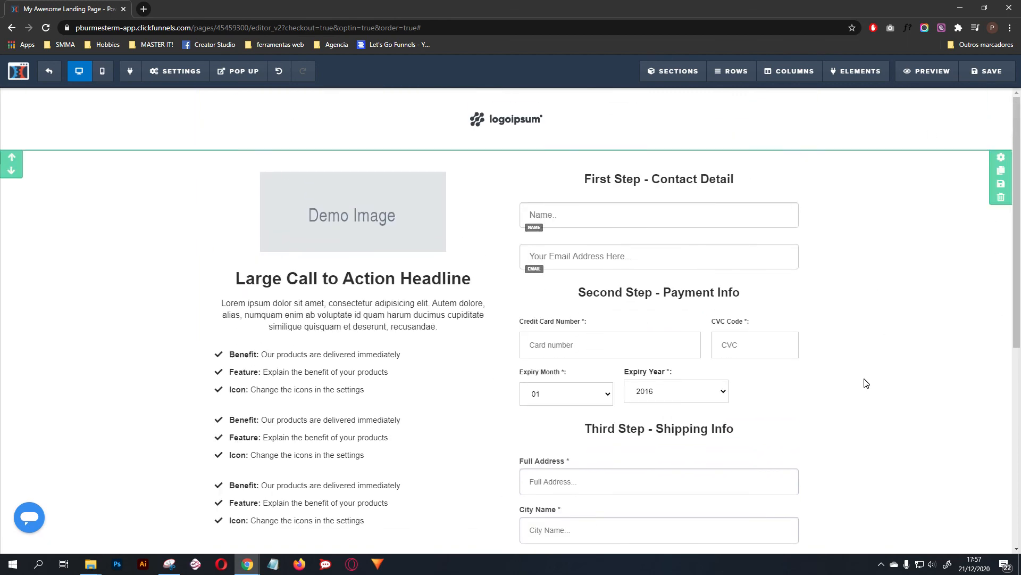
{"action": "scroll", "coordinate": [878, 383], "scroll_direction": "down", "scroll_amount": 5}
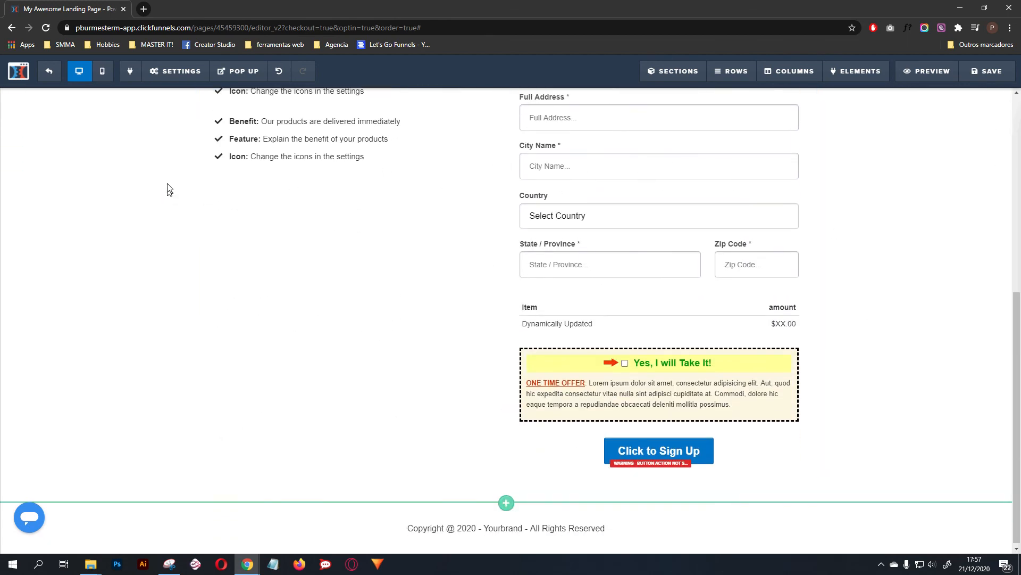
{"action": "scroll", "coordinate": [166, 190], "scroll_direction": "up", "scroll_amount": 4}
{"action": "left_click", "coordinate": [102, 70]}
{"action": "scroll", "coordinate": [527, 239], "scroll_direction": "up", "scroll_amount": 4}
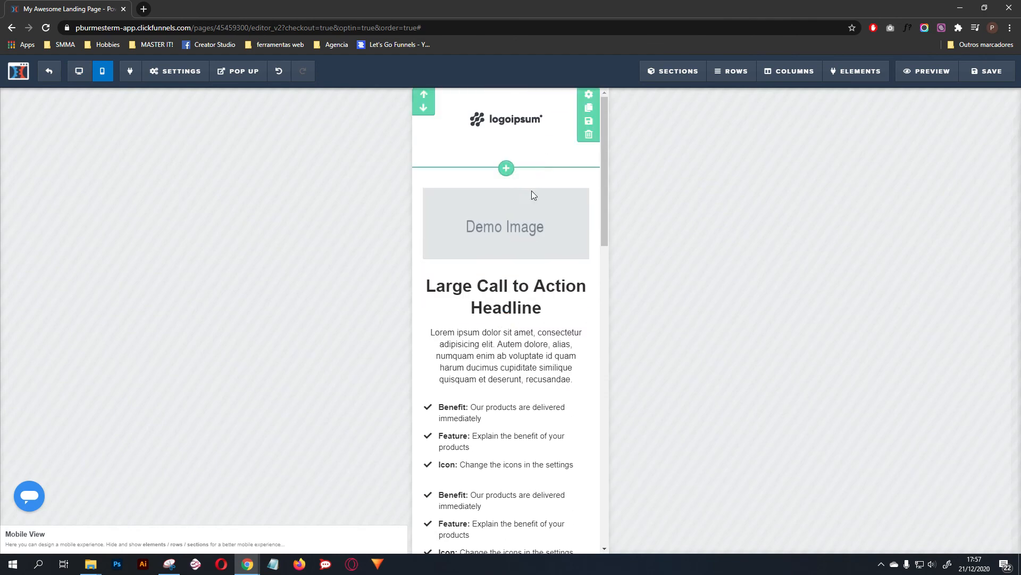
{"action": "scroll", "coordinate": [534, 196], "scroll_direction": "down", "scroll_amount": 12}
{"action": "scroll", "coordinate": [517, 330], "scroll_direction": "up", "scroll_amount": 4}
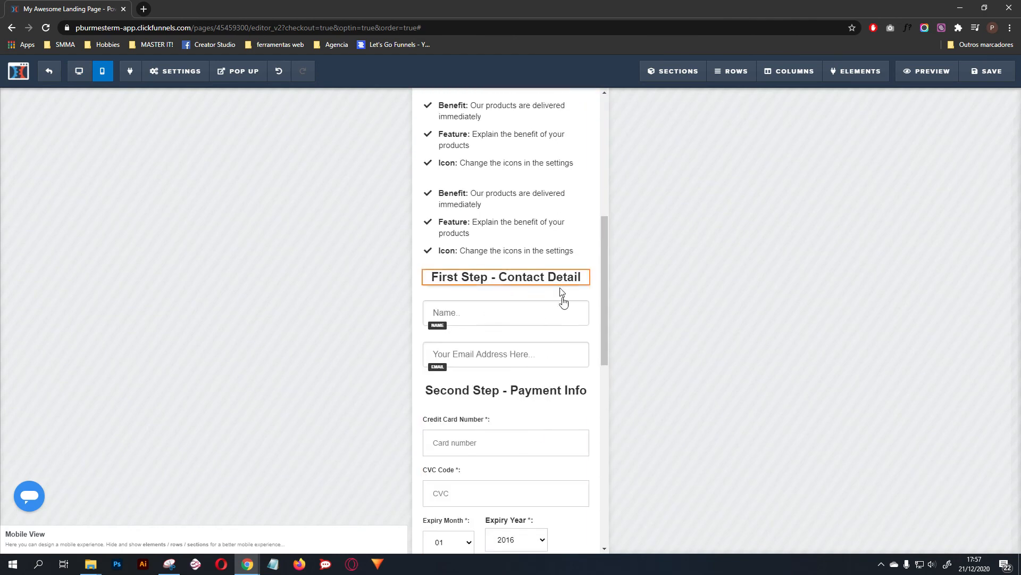
{"action": "scroll", "coordinate": [513, 433], "scroll_direction": "down", "scroll_amount": 10}
{"action": "scroll", "coordinate": [513, 213], "scroll_direction": "up", "scroll_amount": 15}
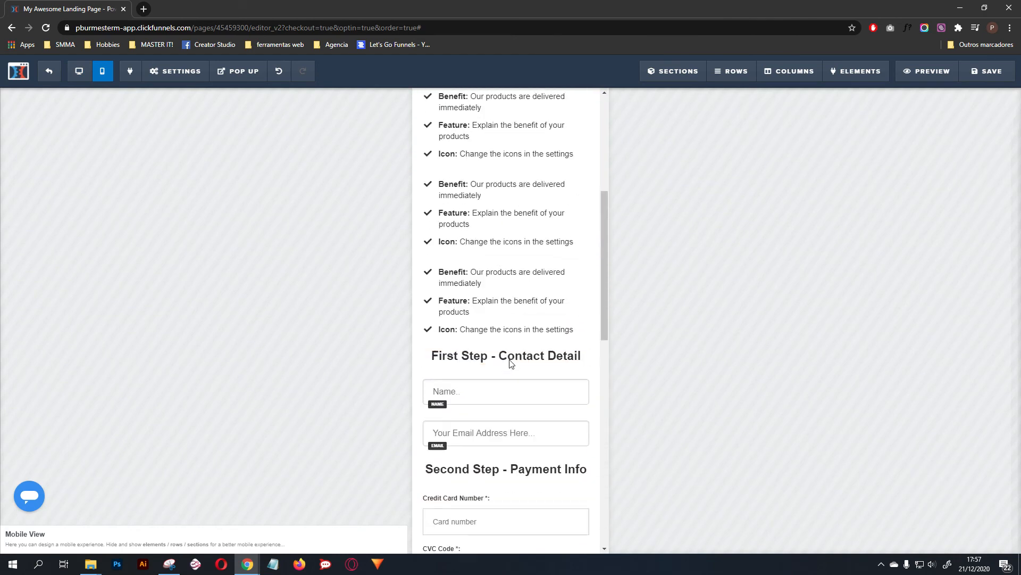
{"action": "left_click", "coordinate": [80, 73]}
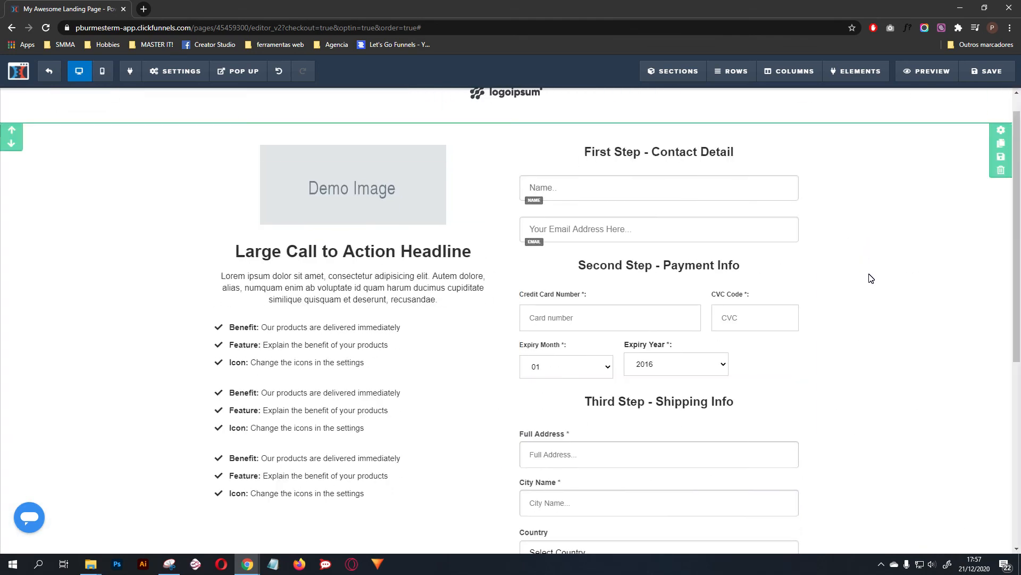
Set the action of the "Click to Sign Up" button to Submit Order / Submit Form.
{"action": "scroll", "coordinate": [868, 279], "scroll_direction": "down", "scroll_amount": 6}
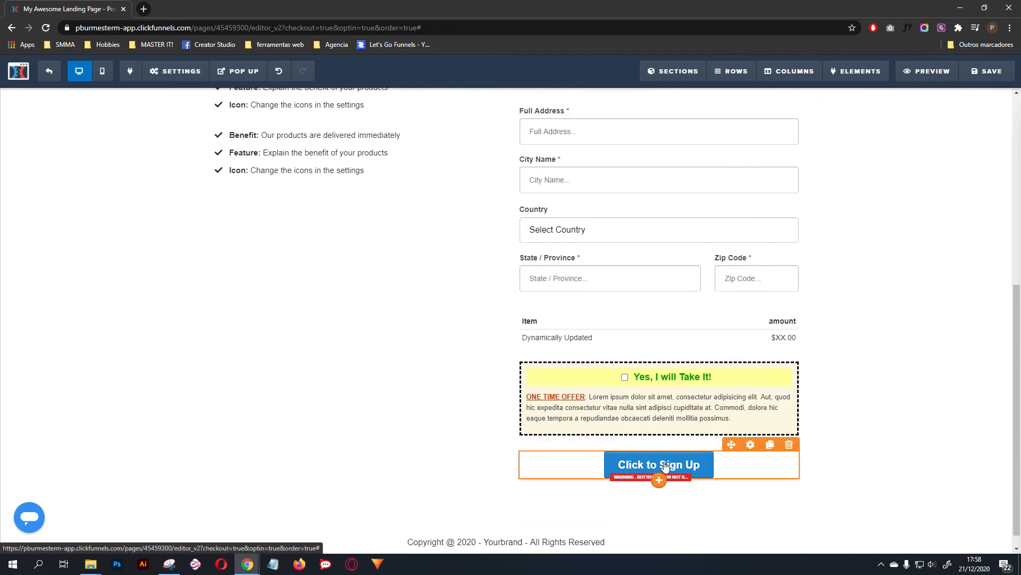
{"action": "left_click", "coordinate": [669, 464]}
{"action": "left_click", "coordinate": [957, 192]}
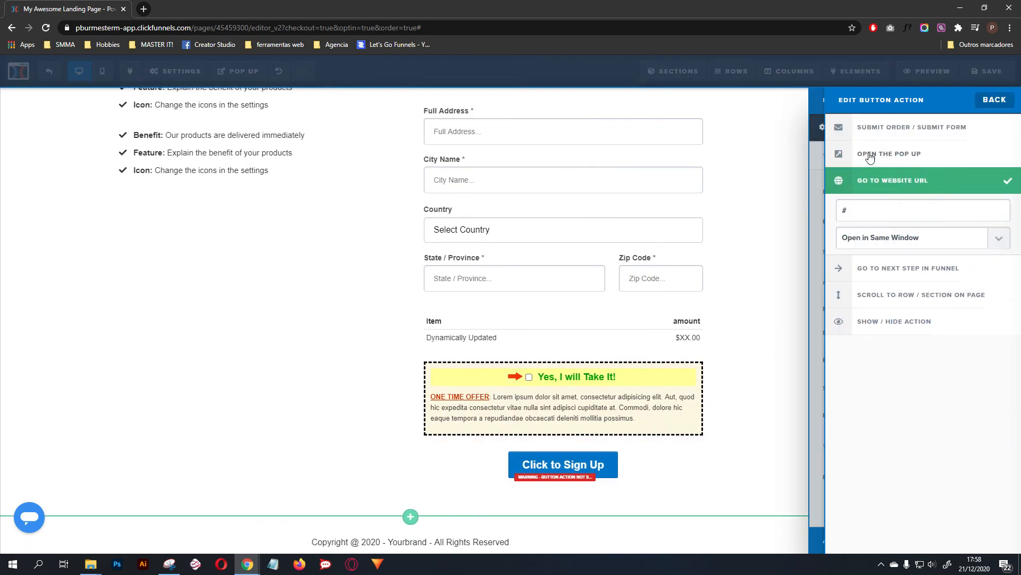
{"action": "left_click", "coordinate": [914, 133]}
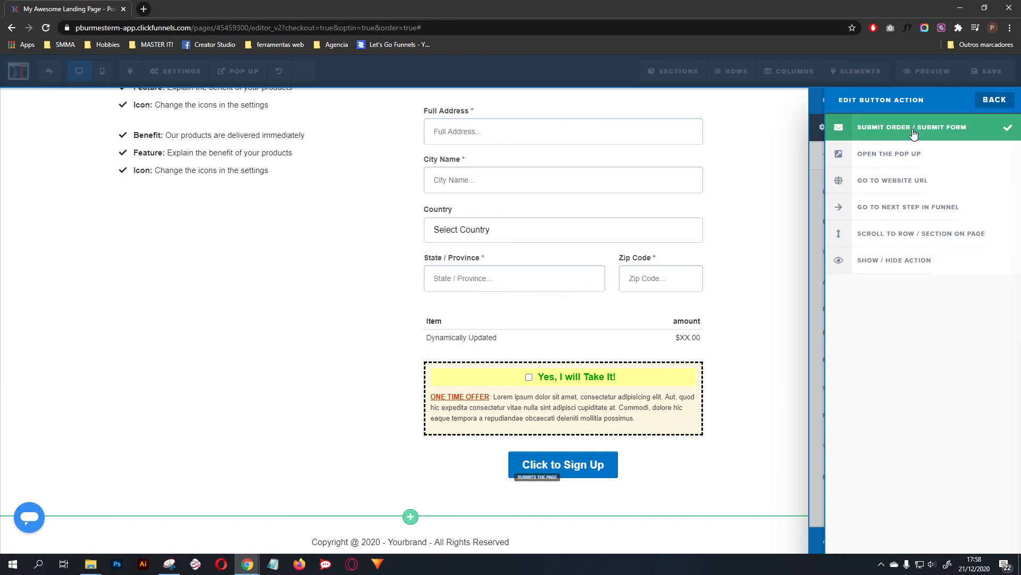
{"action": "left_click", "coordinate": [593, 200]}
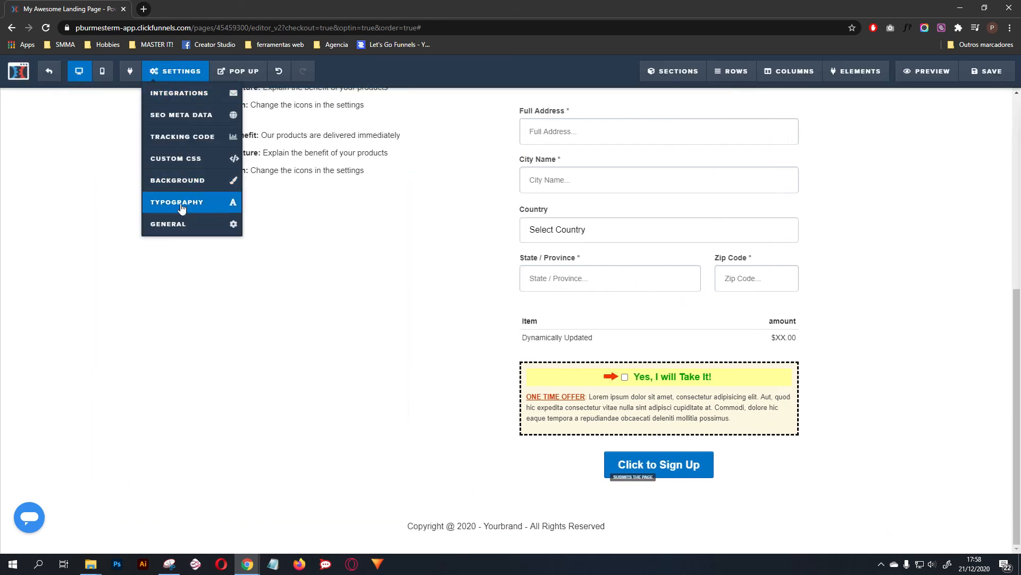
Check the On Submit Go To field in the page's general settings.
{"action": "mouse_move", "coordinate": [181, 72]}
{"action": "left_click", "coordinate": [189, 228]}
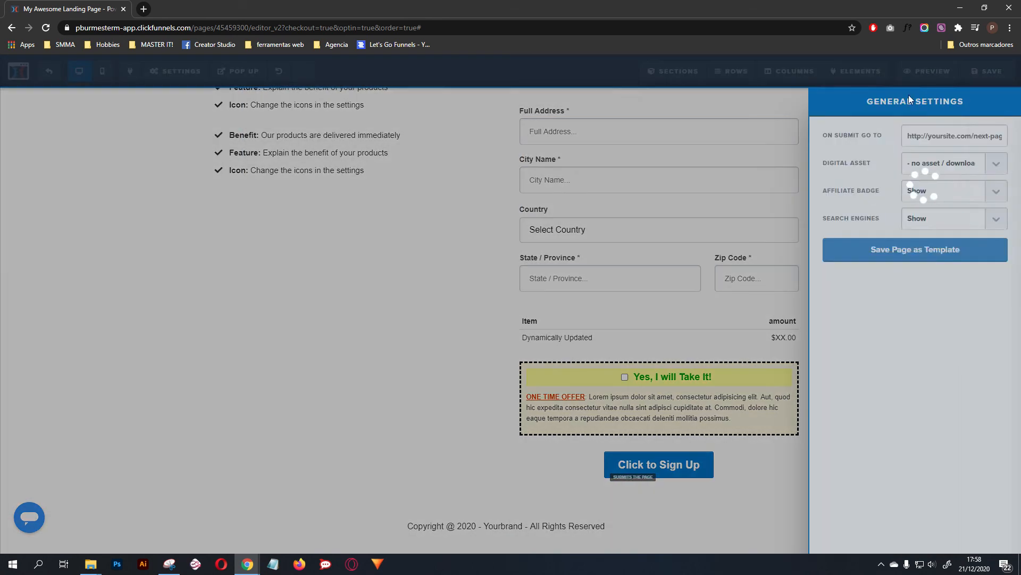
{"action": "left_click", "coordinate": [919, 139]}
{"action": "left_click", "coordinate": [446, 200]}
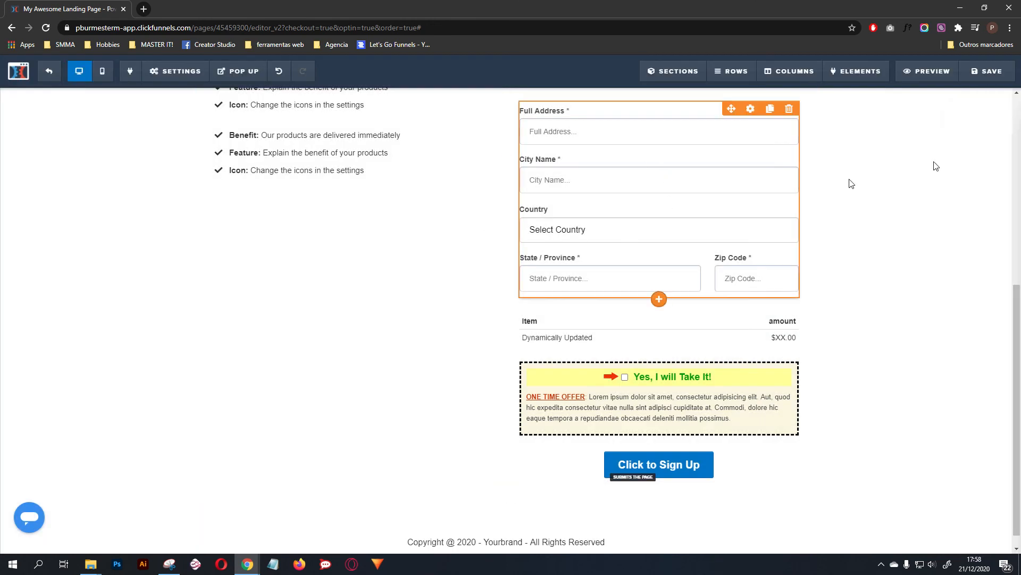